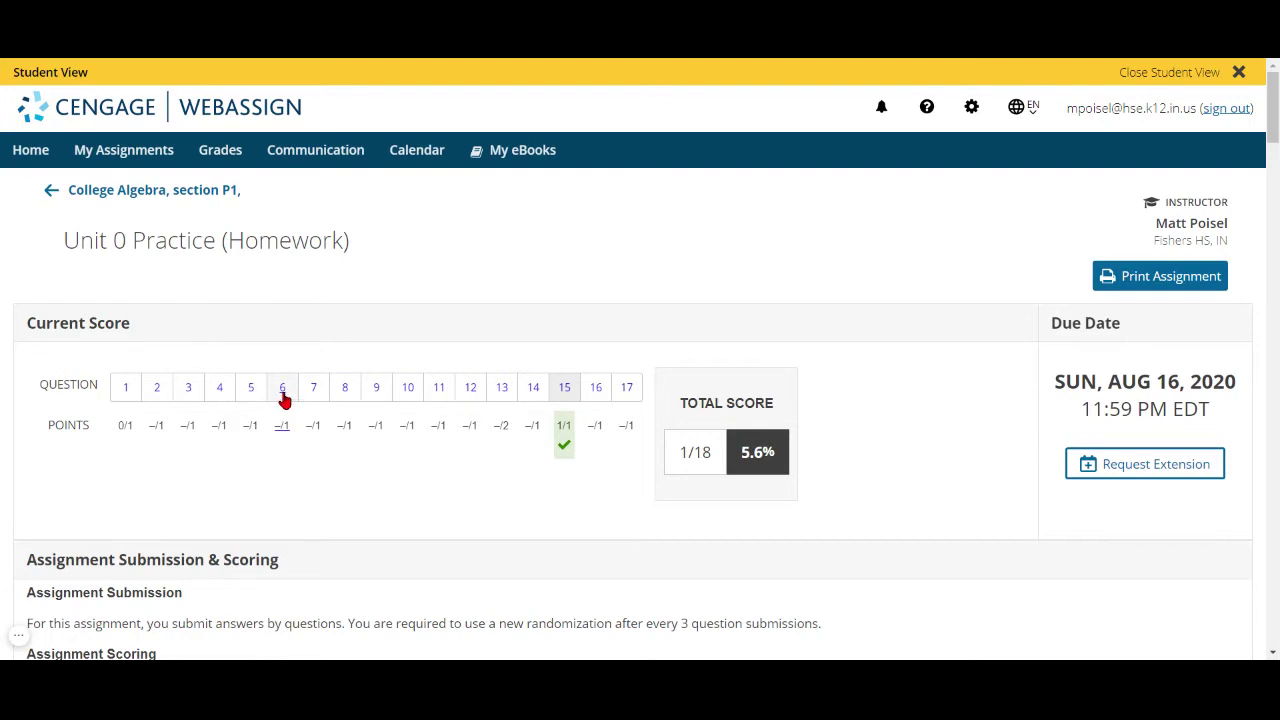
- Jump to question 6 from the score overview, and return to the overview to review the submission and scoring rules
left_click(283, 398)
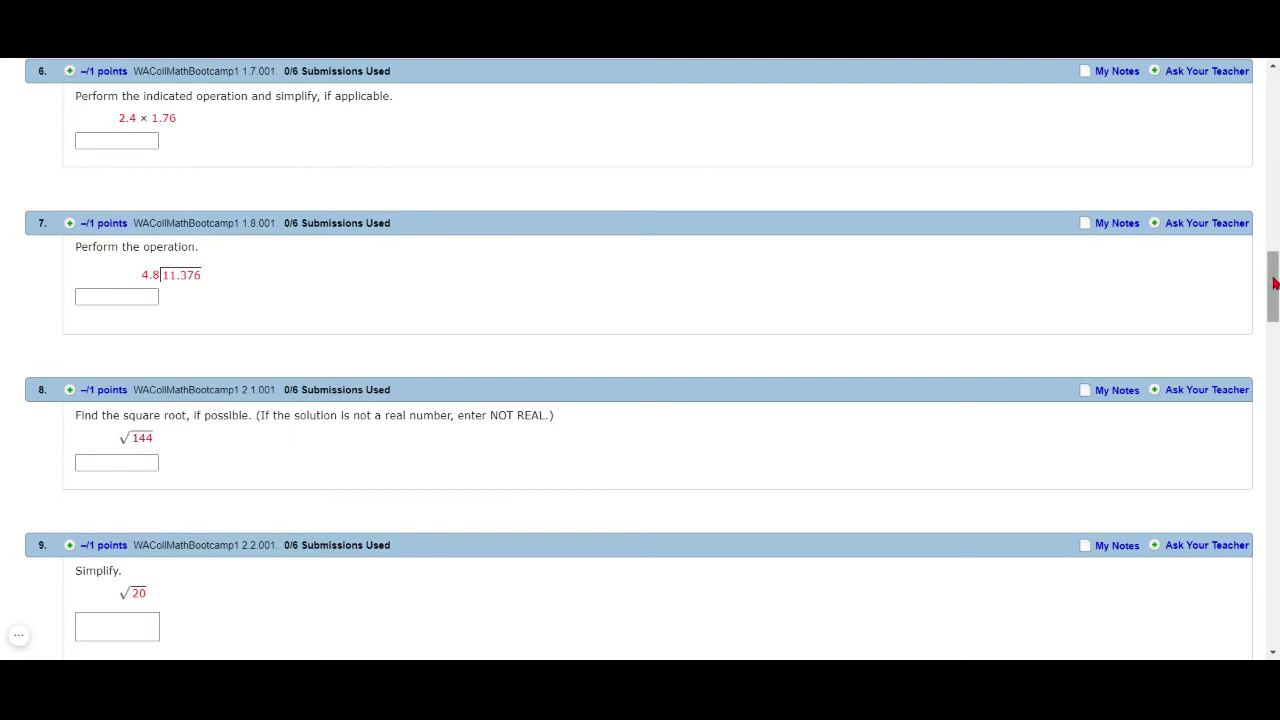
left_click_drag(1274, 284, 1274, 95)
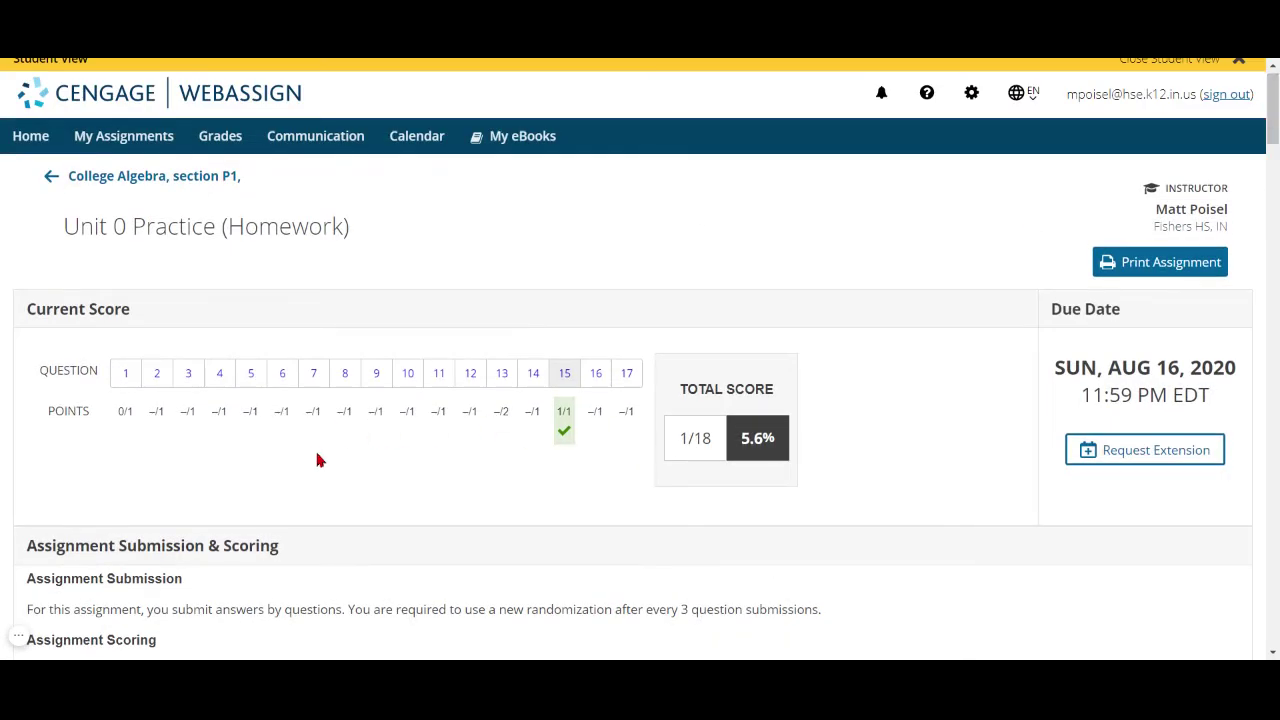
left_click_drag(1274, 135, 1274, 175)
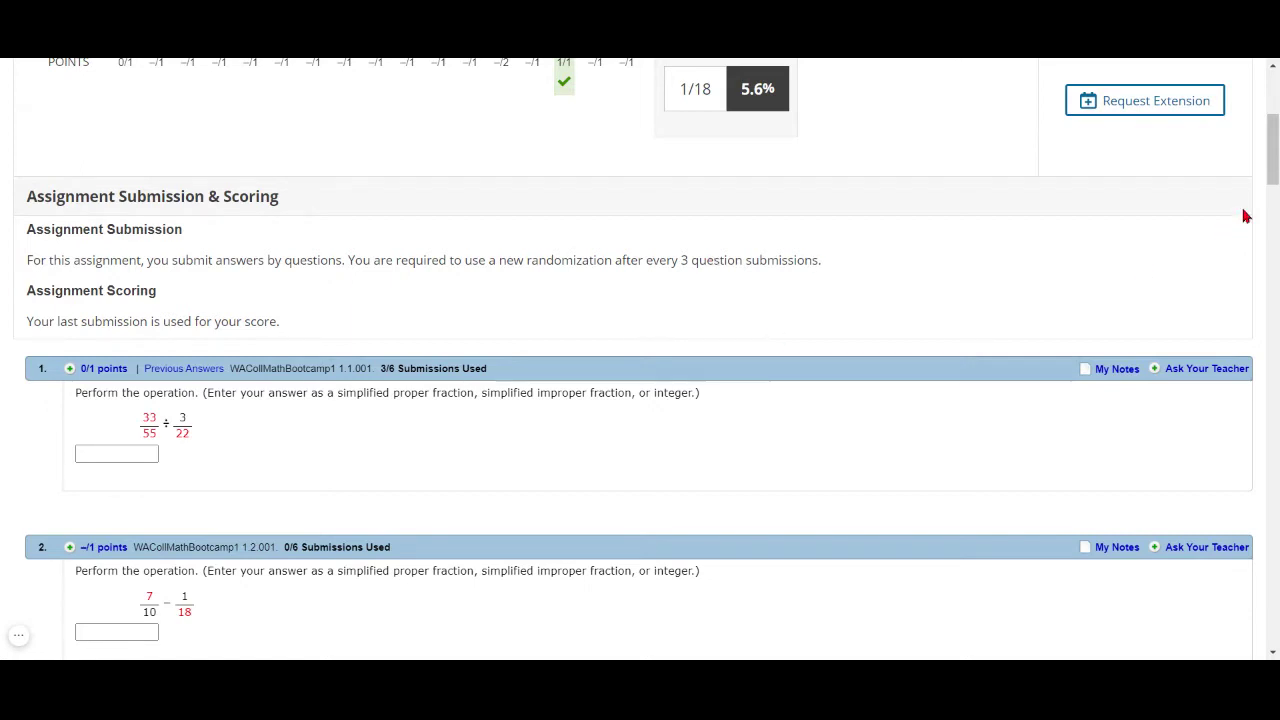
- Submit 1 as the answer to question 3, the division of −88 by 22
left_click_drag(1274, 170, 1270, 221)
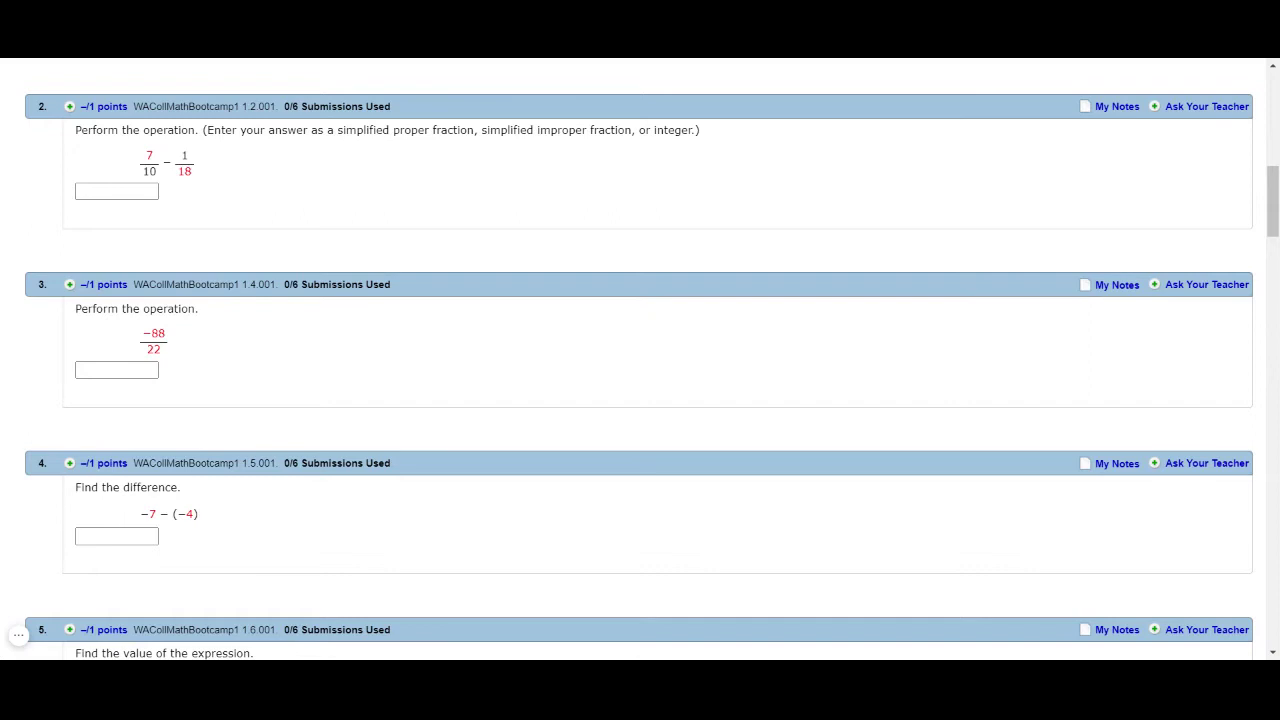
left_click(135, 366)
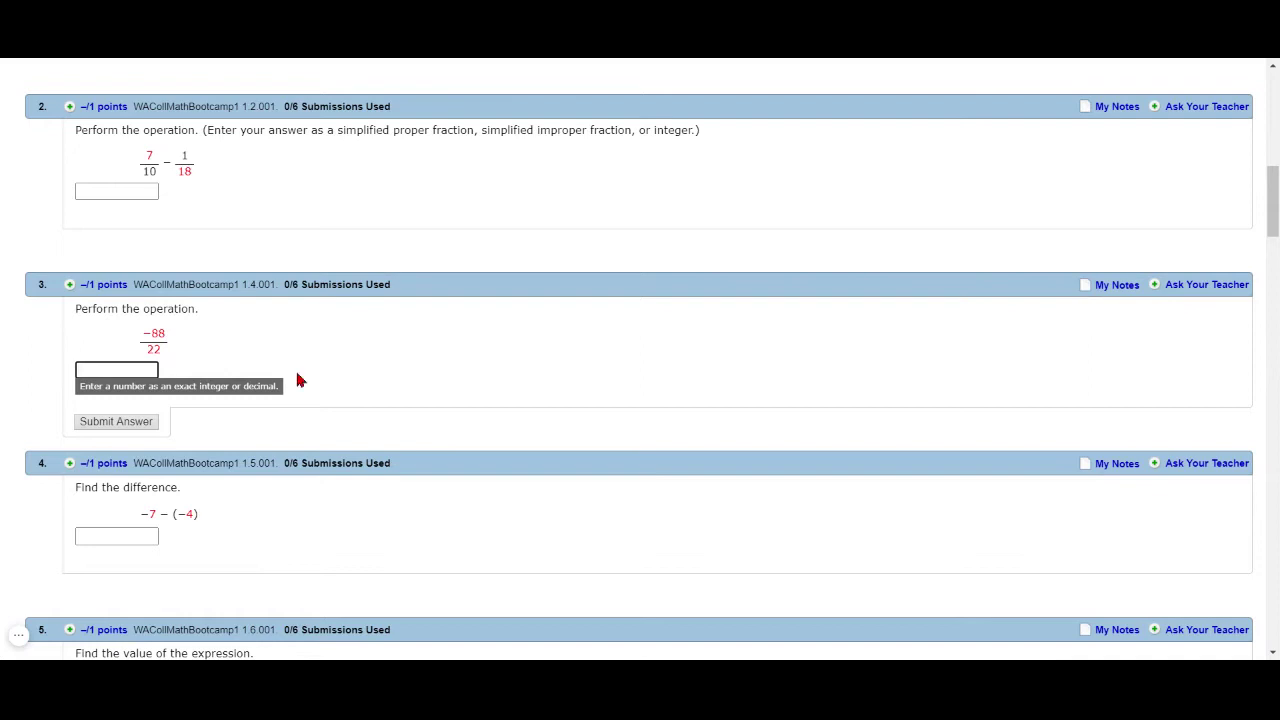
left_click(130, 187)
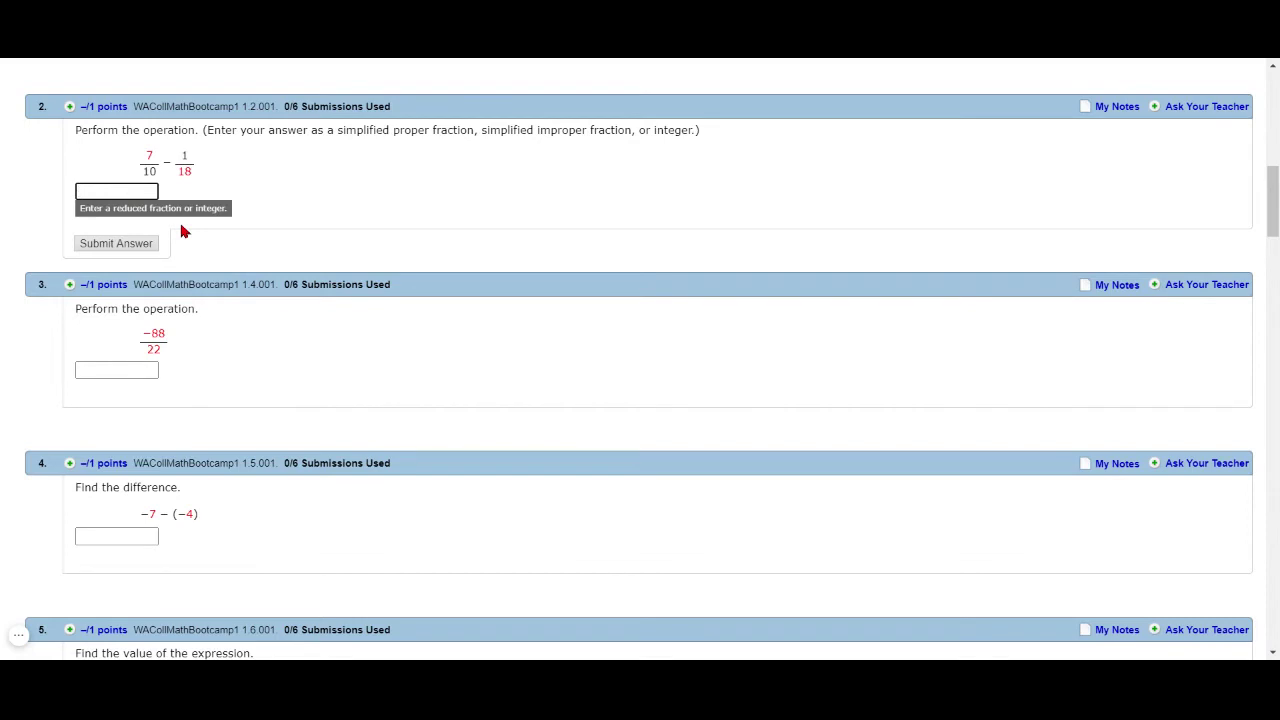
left_click(136, 366)
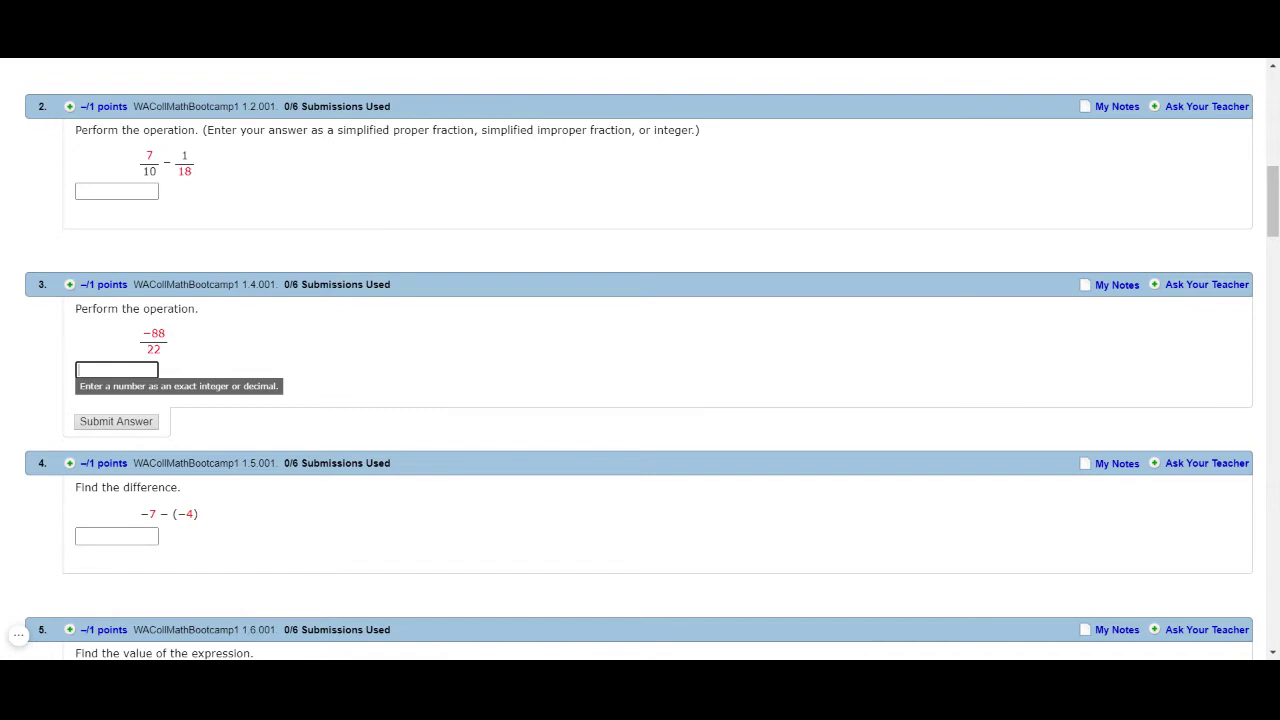
type("1")
left_click(127, 424)
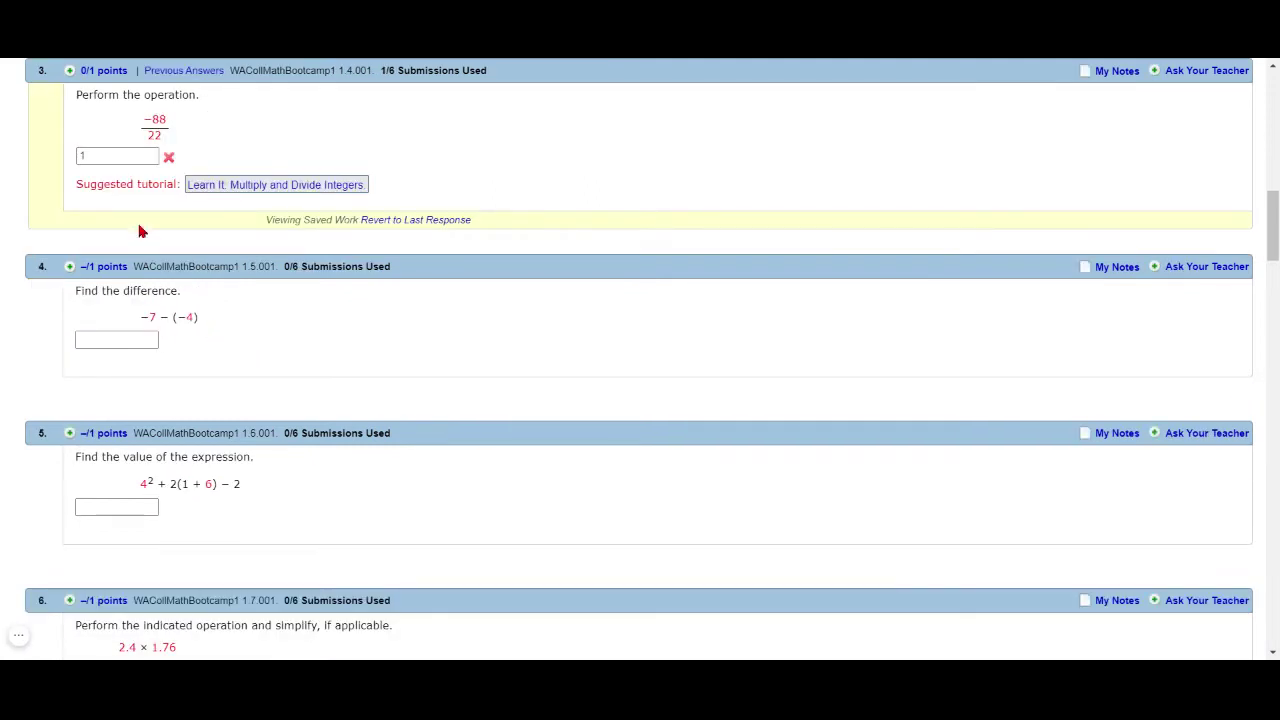
- Resubmit question 3 twice, replacing the answer with 2 and submitting, and with 3 and submitting again
scroll(150, 190, "up", 1)
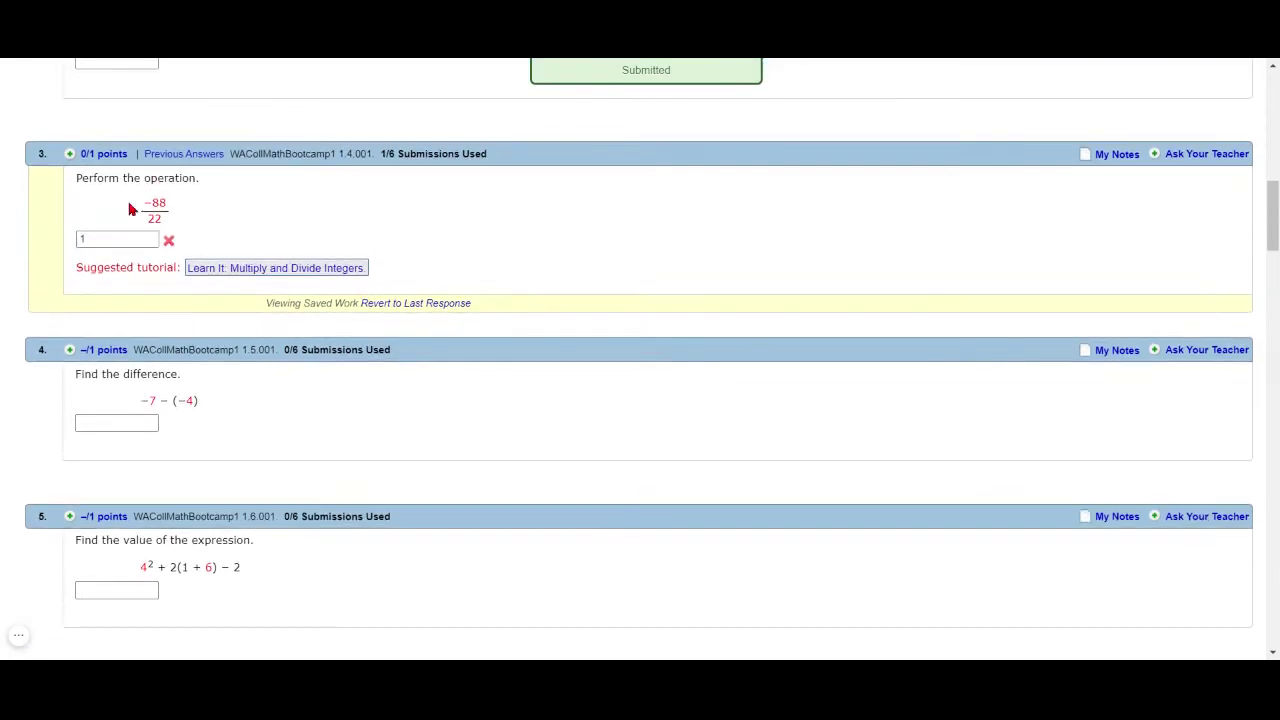
double_click(117, 234)
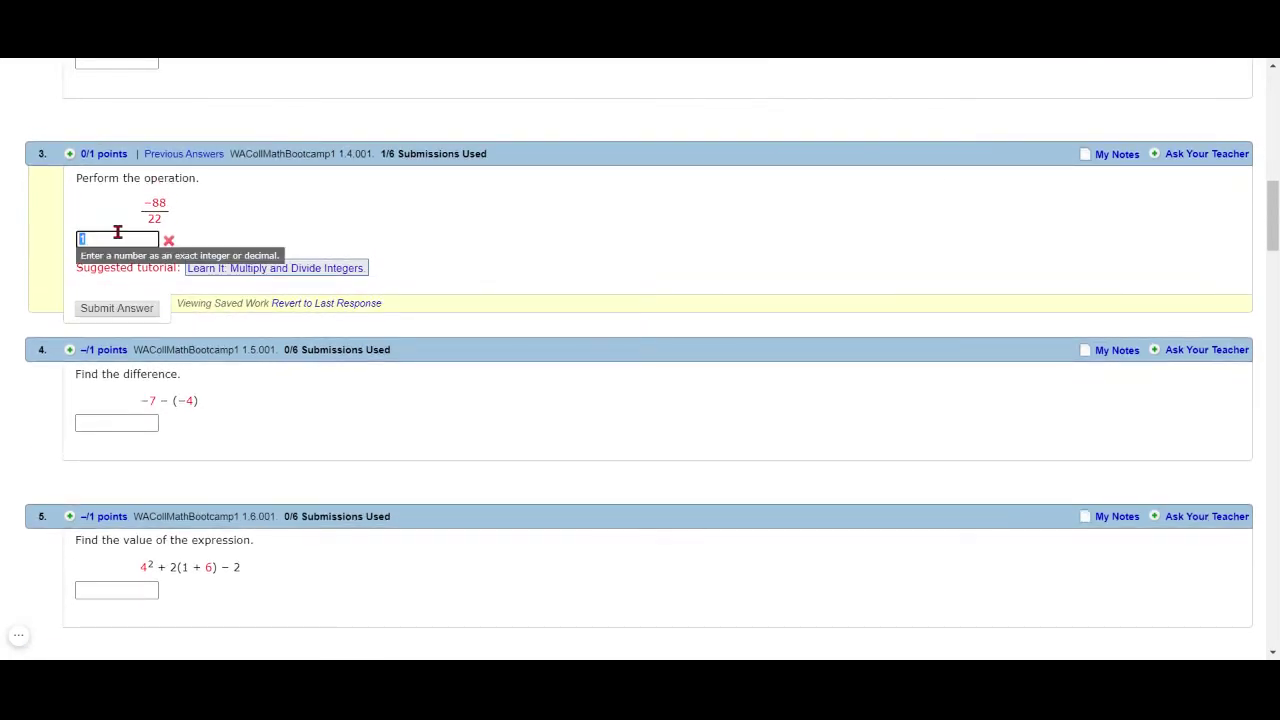
type("2")
left_click(127, 312)
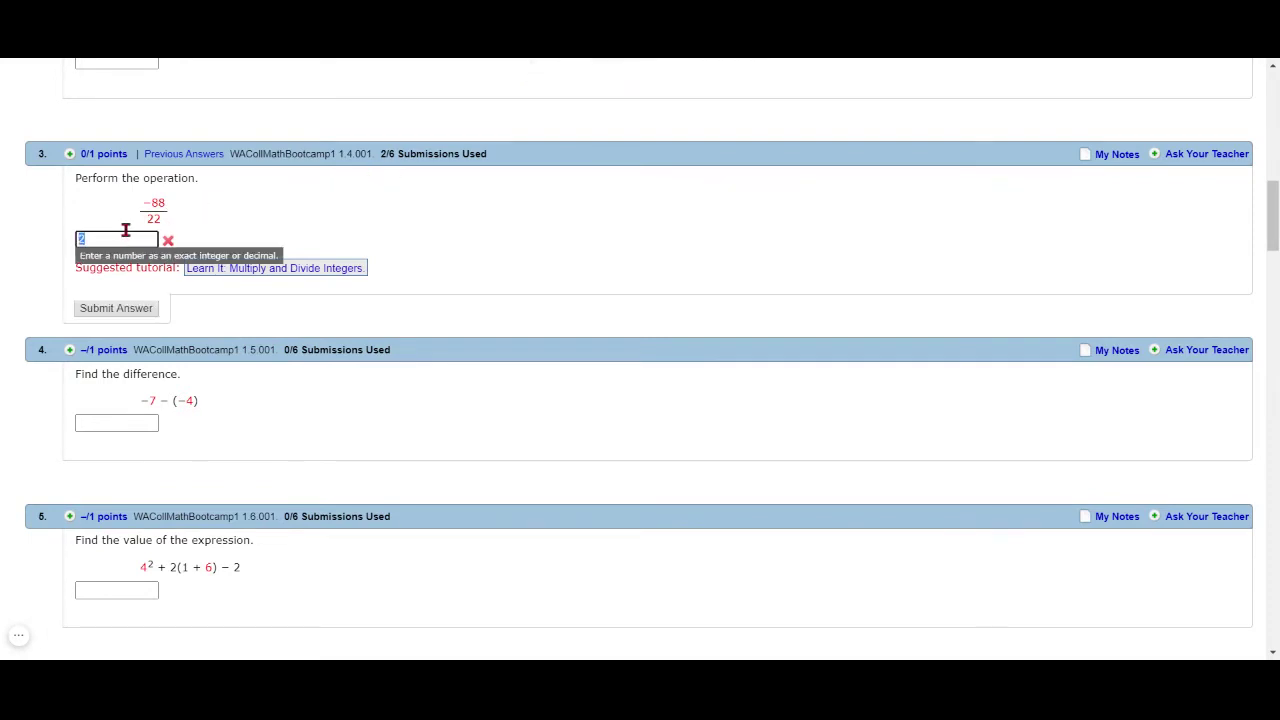
type("3")
left_click(126, 312)
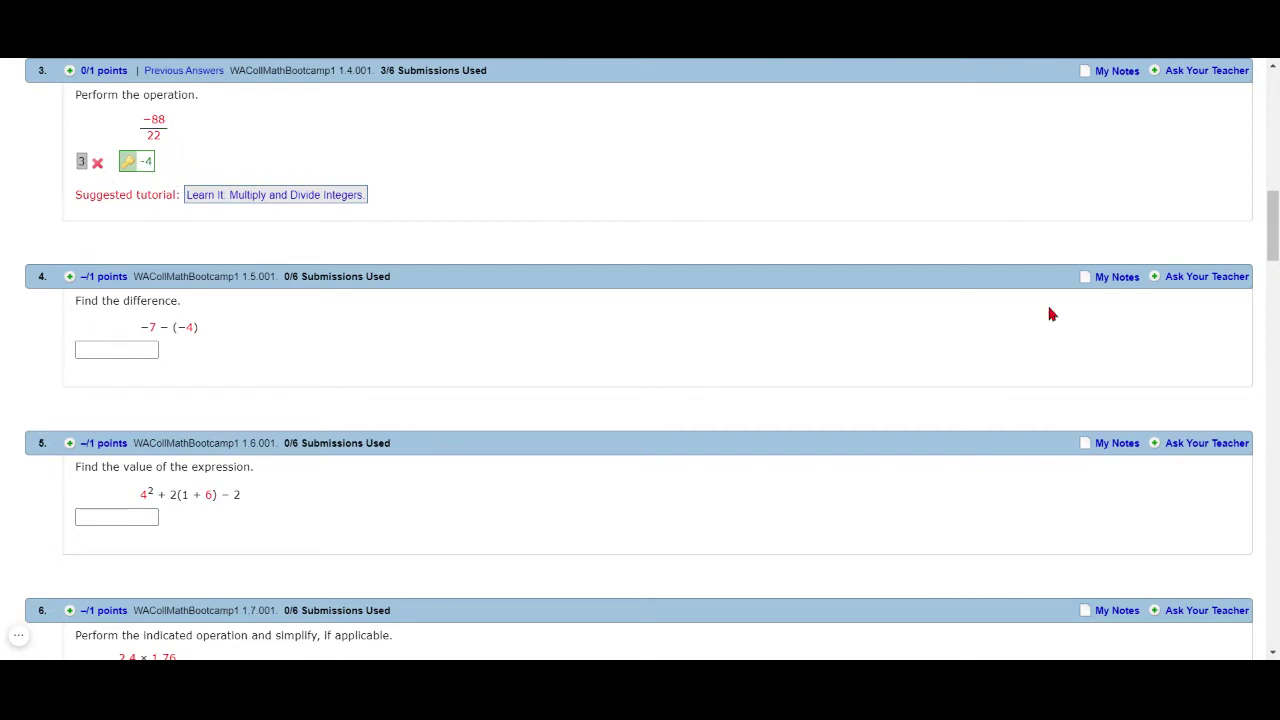
- Check the points for question 3 in the score overview and return to that question's answer key
left_click_drag(1270, 240, 1275, 118)
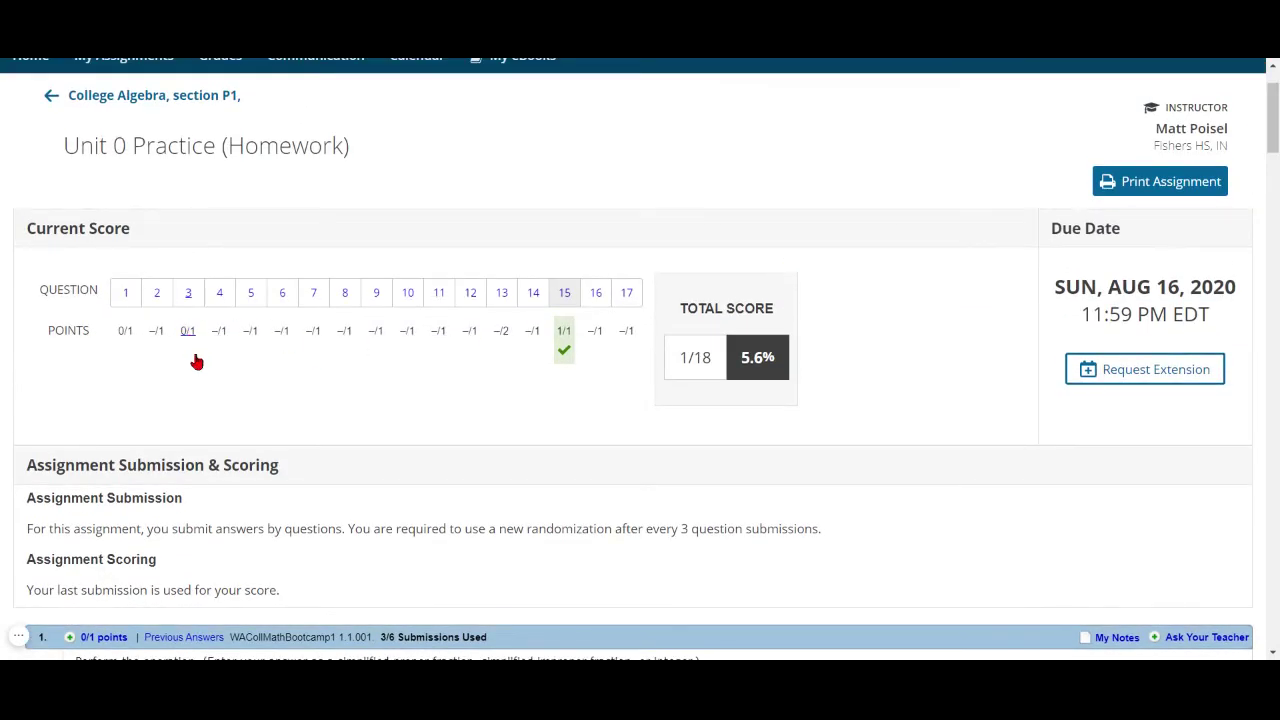
scroll(289, 403, "down", 5)
scroll(285, 400, "down", 2)
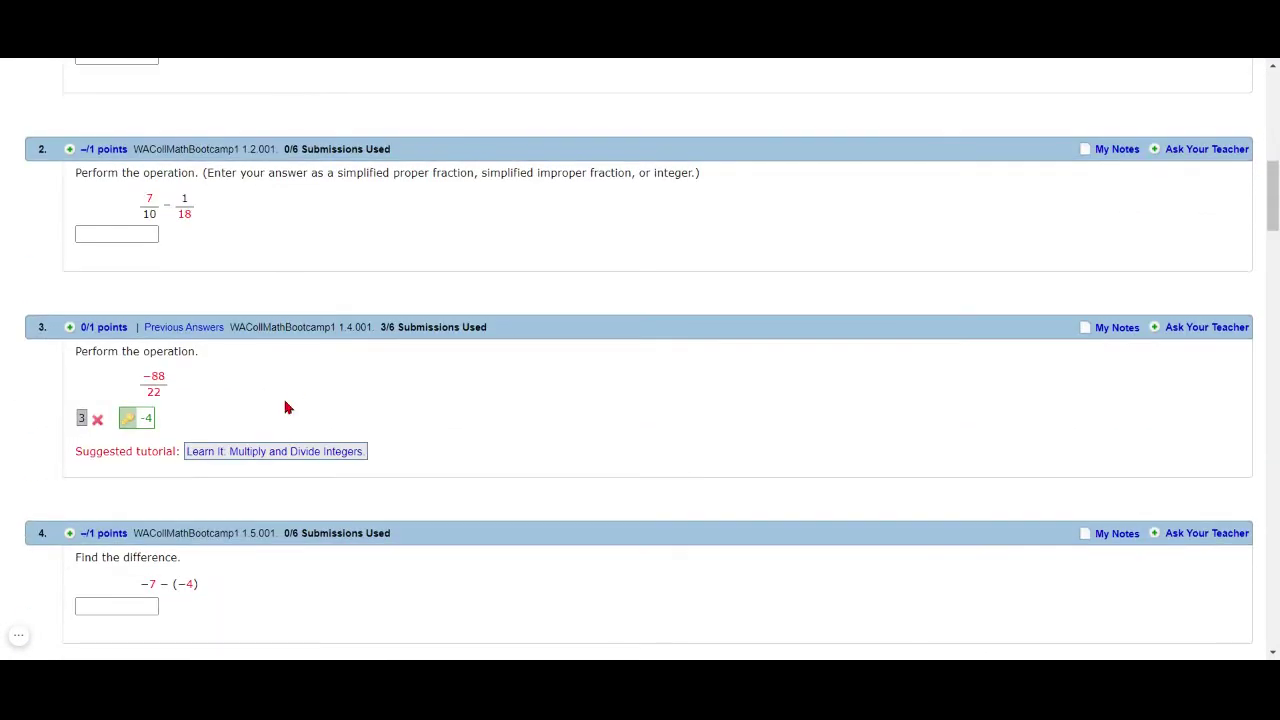
- Generate a new randomization of question 3 and submit -3 as the answer
left_click(238, 458)
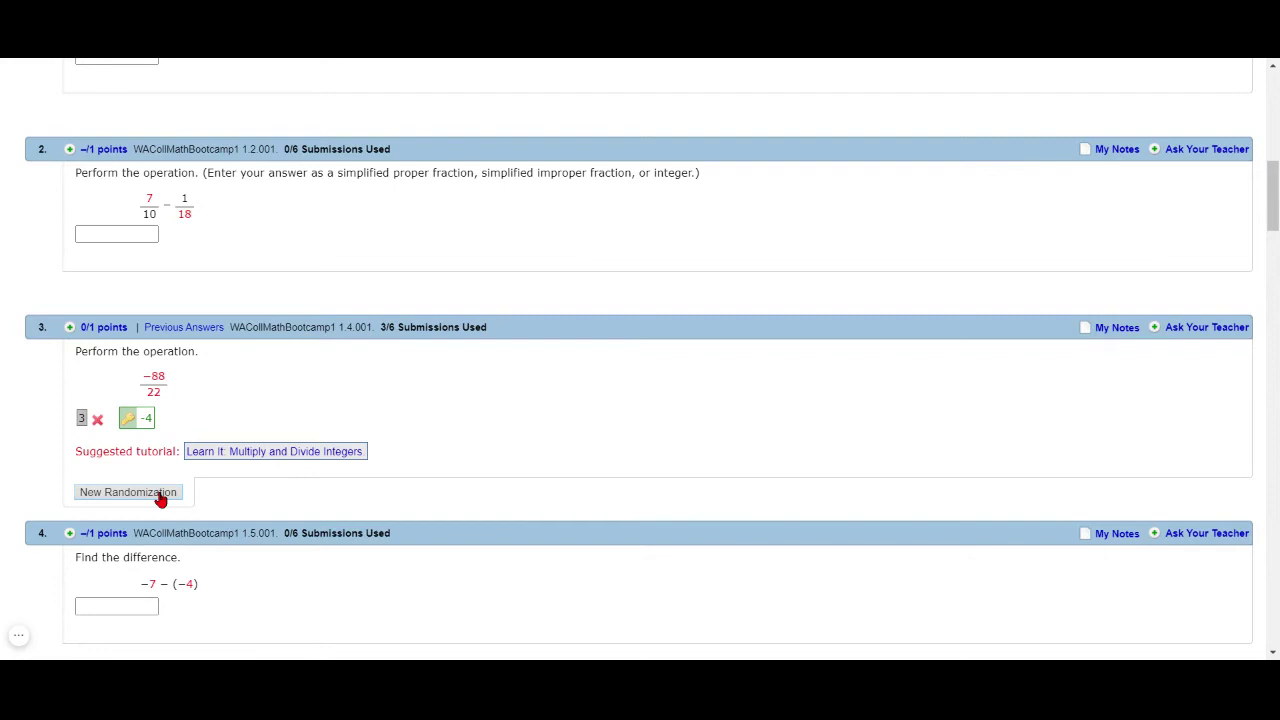
left_click(128, 492)
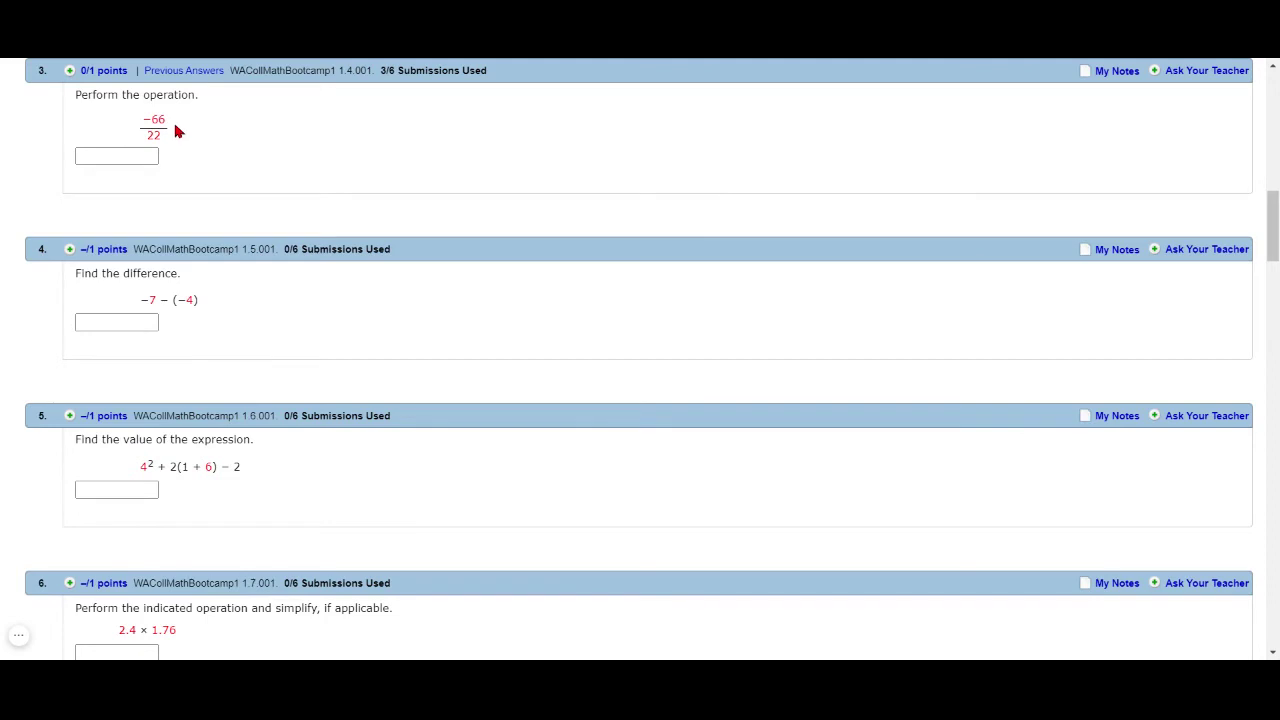
left_click(139, 152)
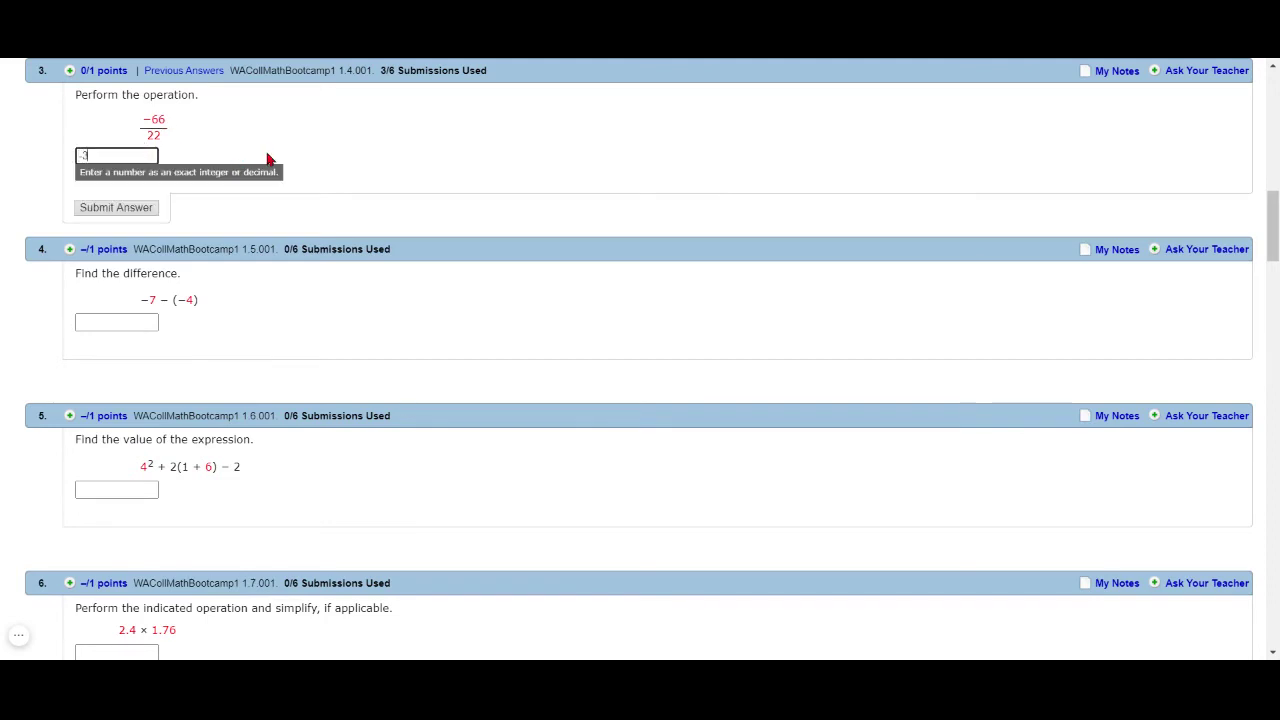
left_click(139, 209)
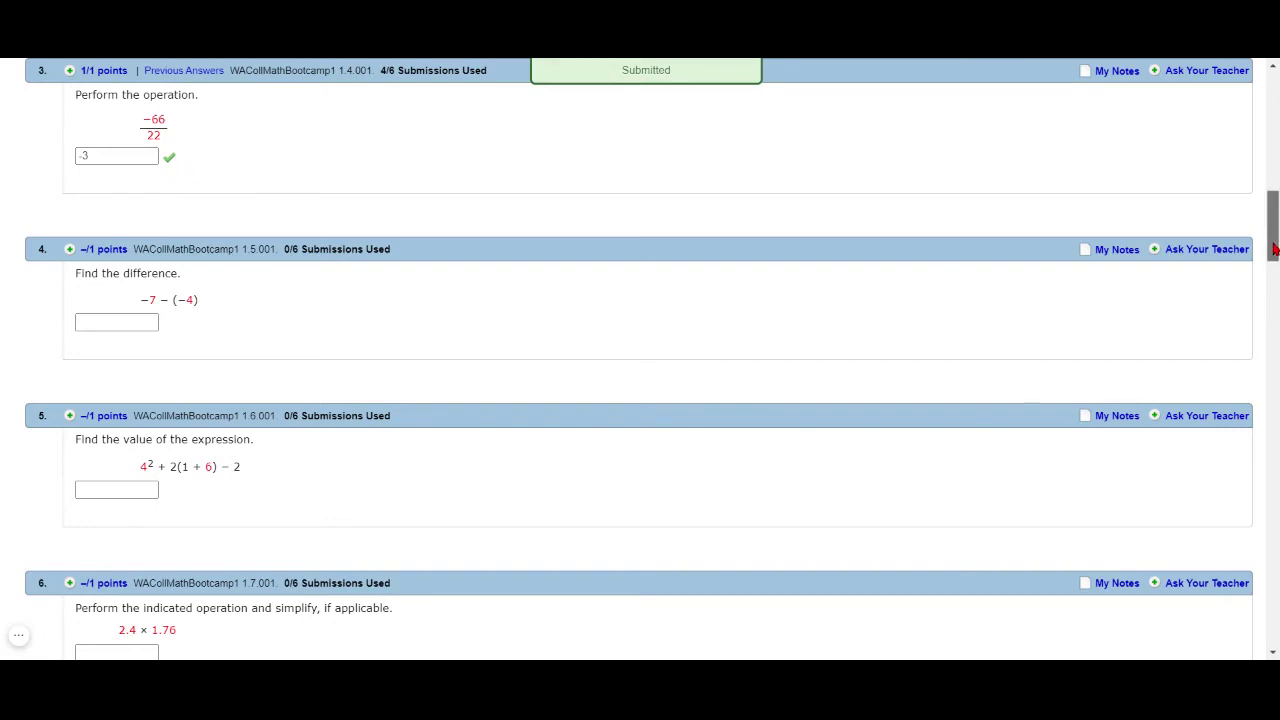
- Review the question points and total score in the Current Score section
left_click_drag(1271, 251, 1272, 110)
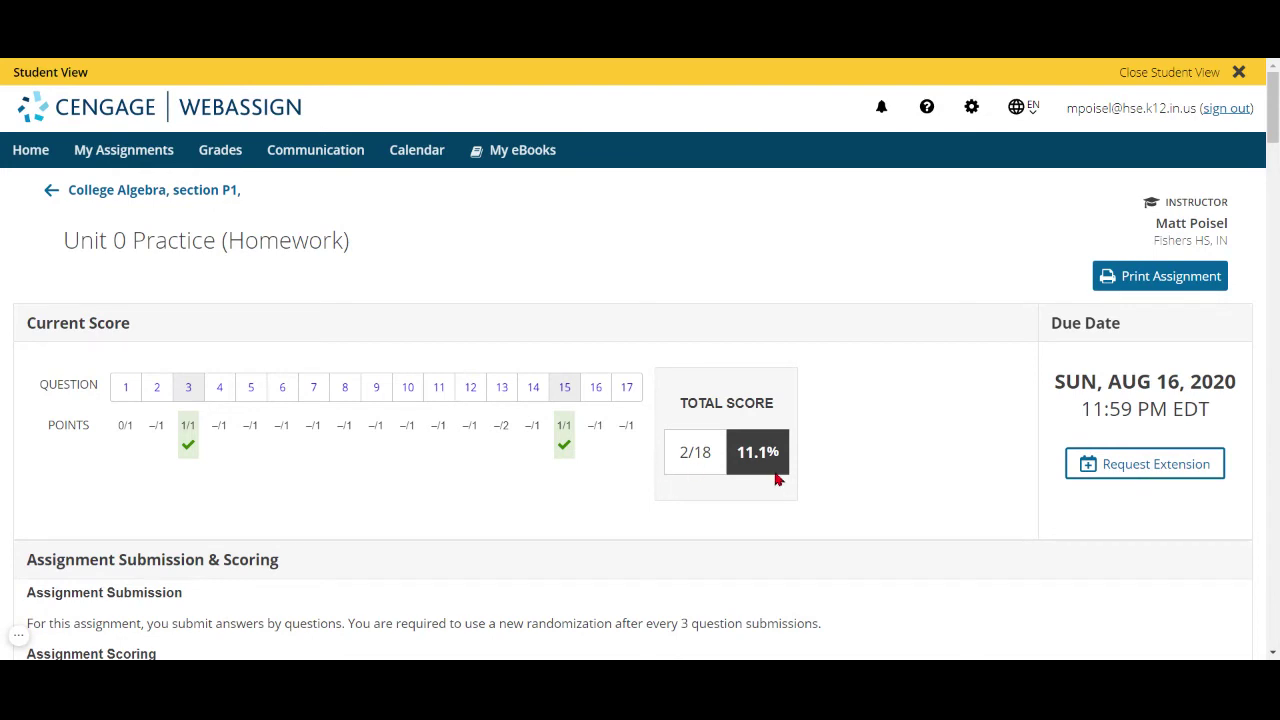
scroll(771, 474, "down", 3)
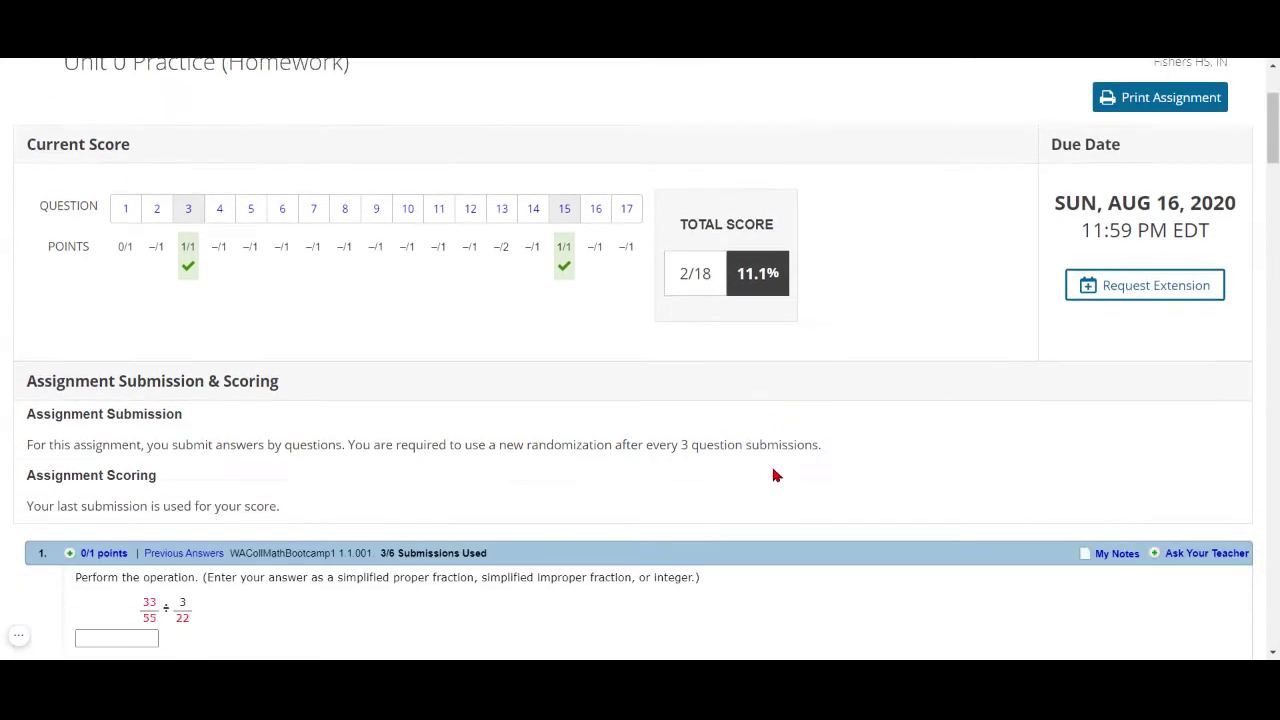
mouse_move(1274, 138)
left_mouse_down()
mouse_move(1266, 200)
mouse_move(1263, 160)
left_mouse_up()
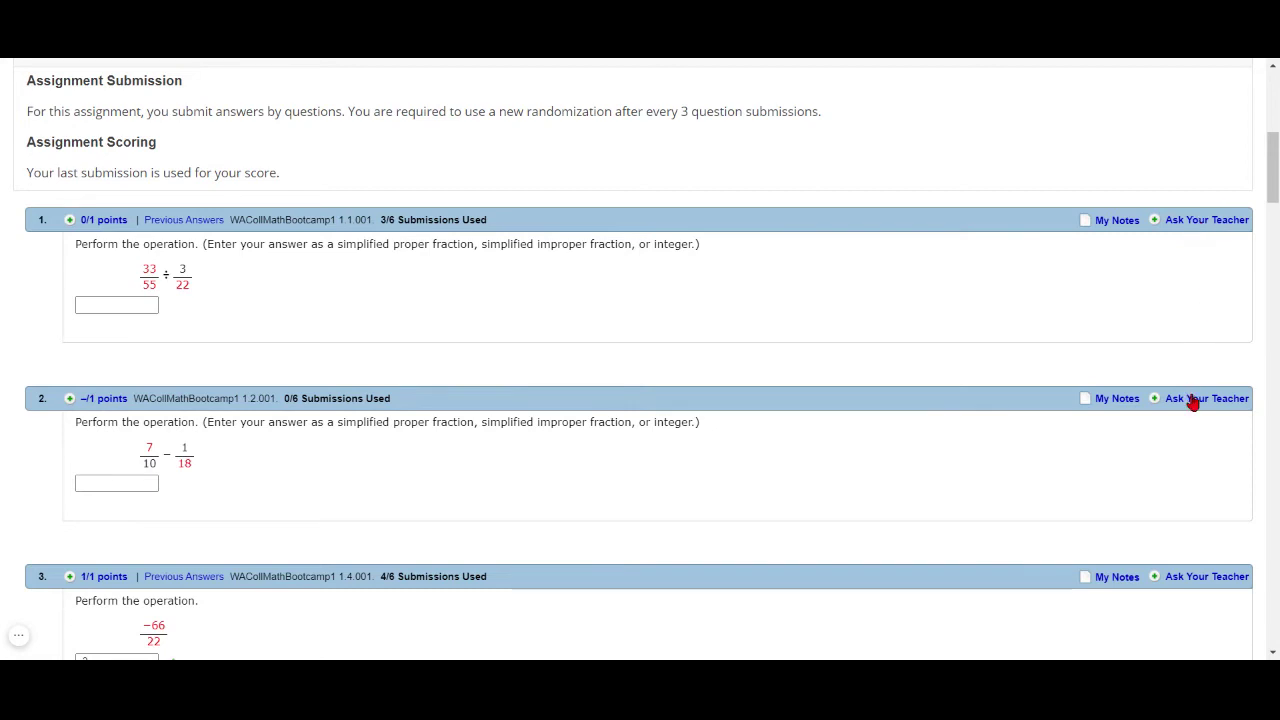
- Open the Ask Your Teacher message box for question 1
left_click(1183, 226)
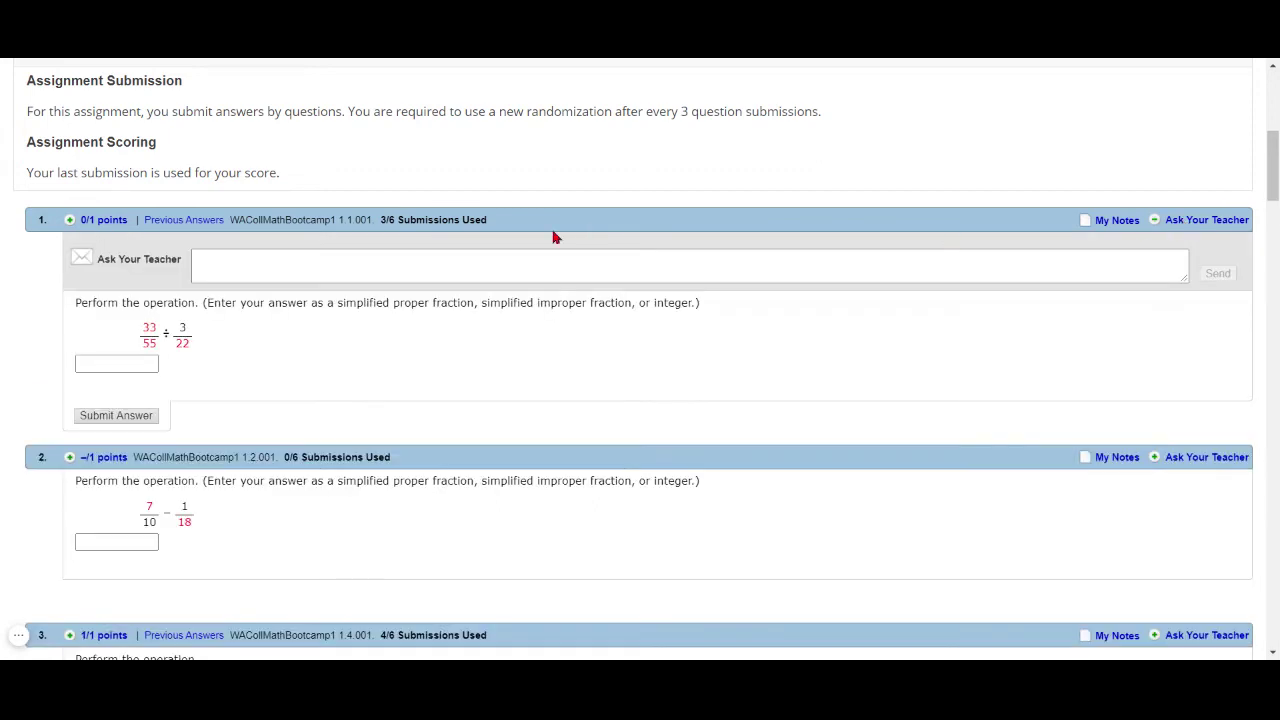
left_click(381, 269)
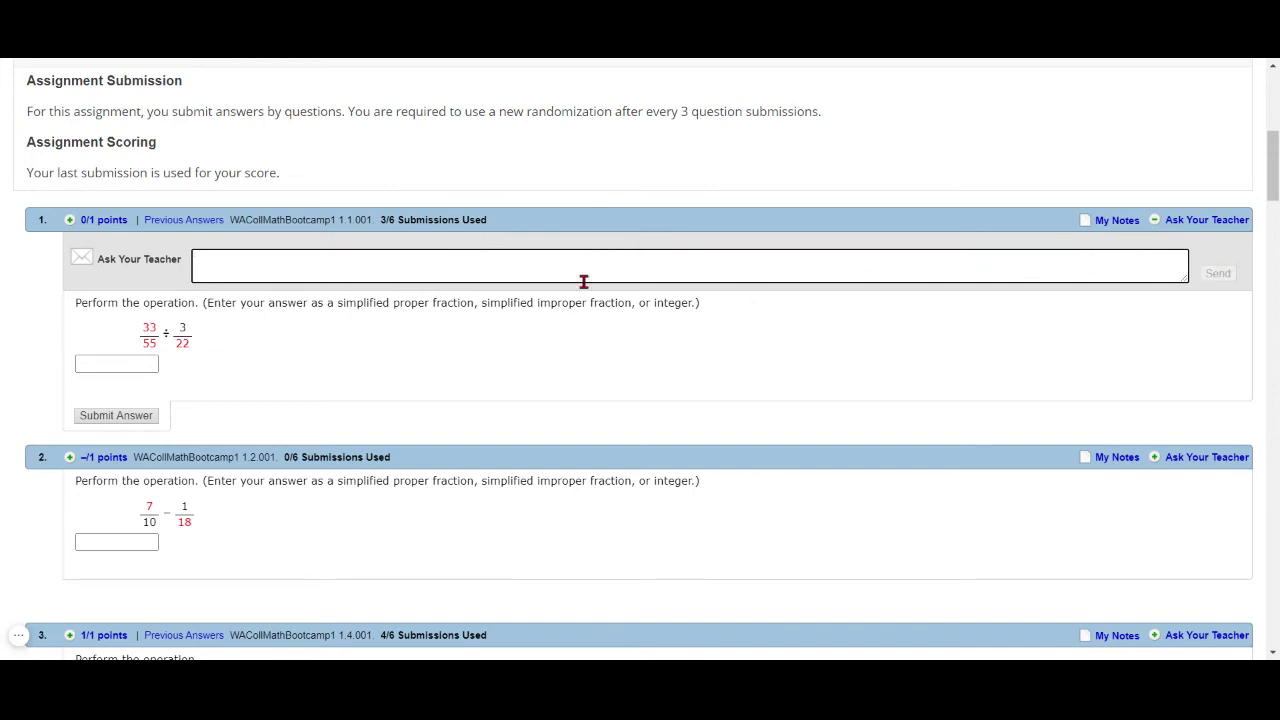
left_click(240, 288)
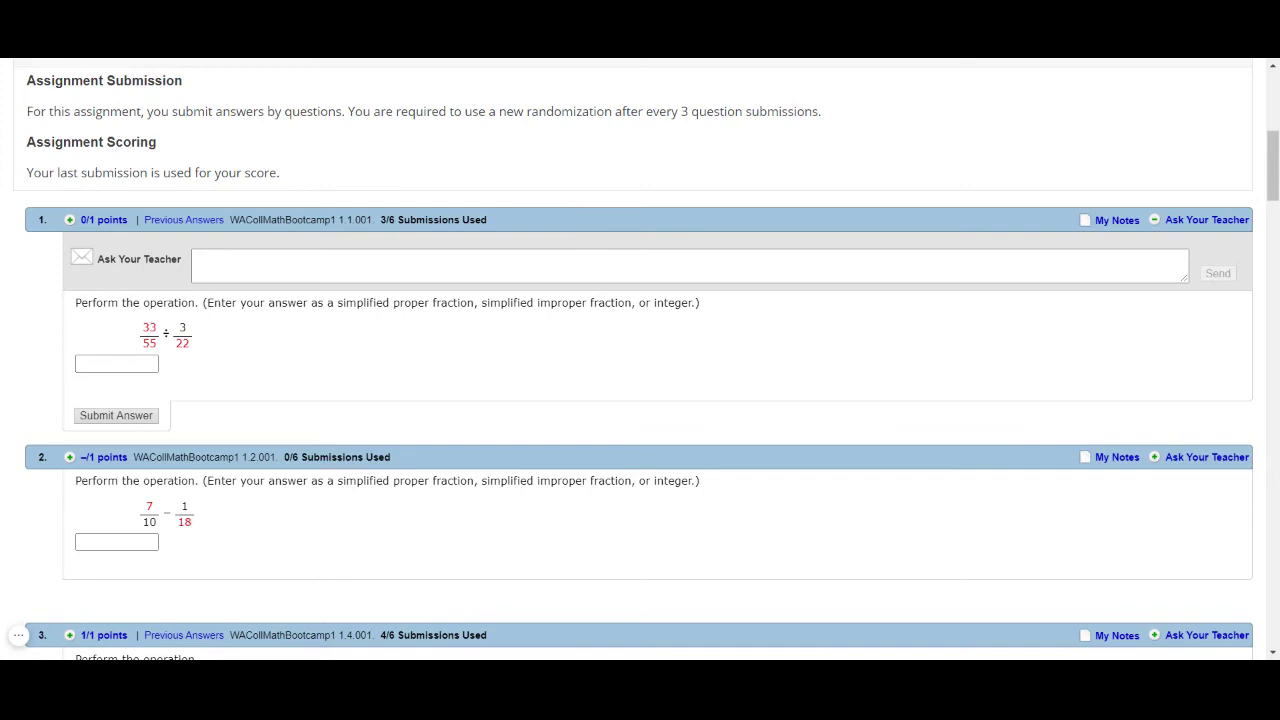
- Activate the answer box of question 11, the expression to simplify, so that mathPad opens
scroll(770, 347, "down", 8)
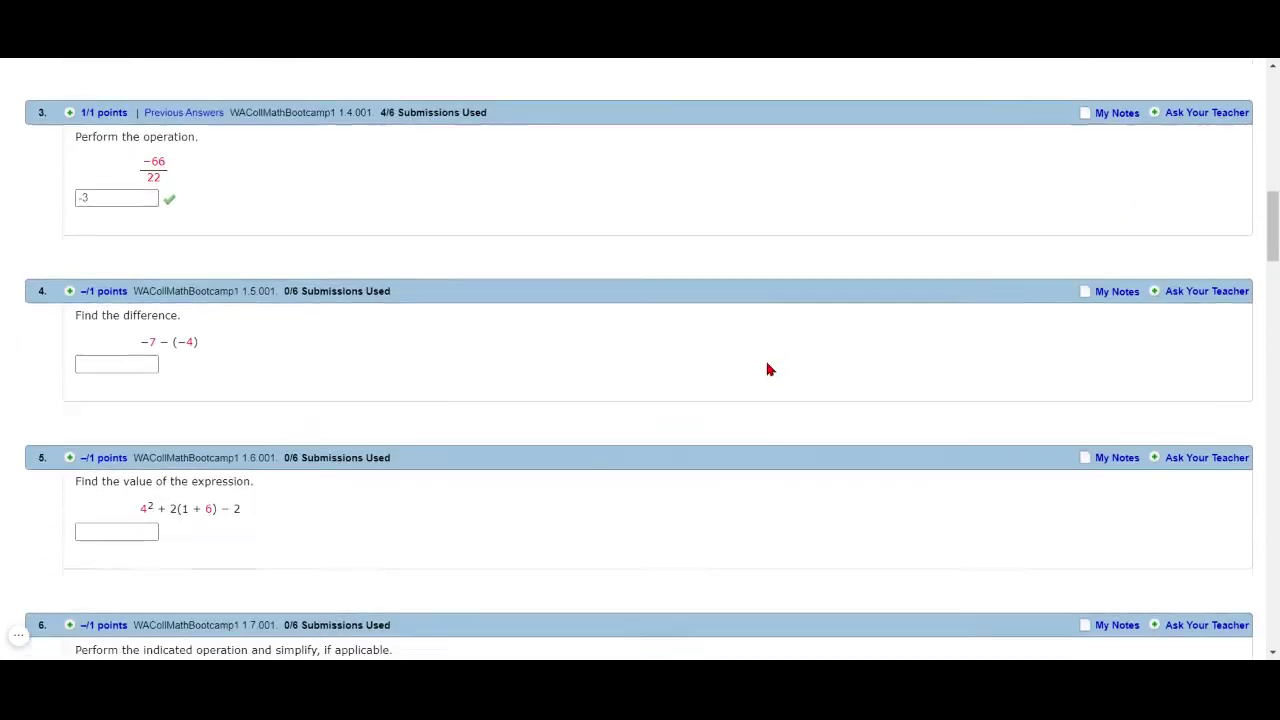
scroll(760, 371, "down", 8)
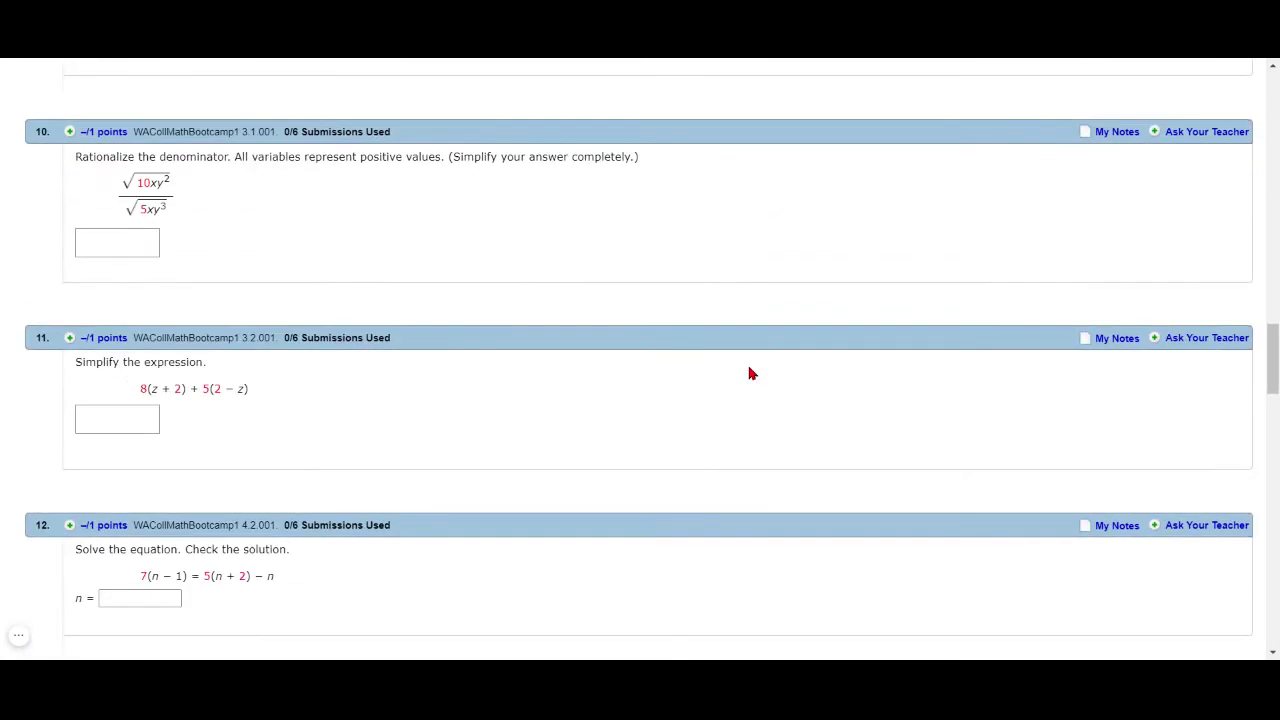
scroll(752, 374, "down", 1)
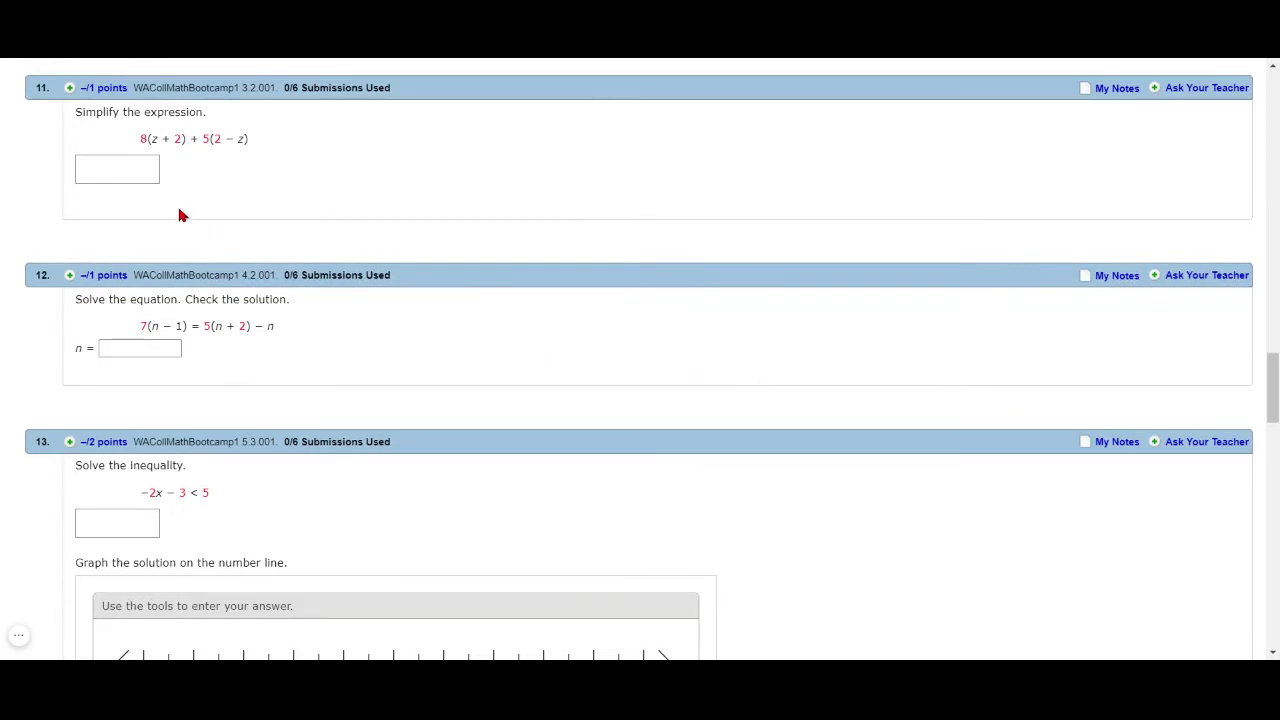
left_click(141, 171)
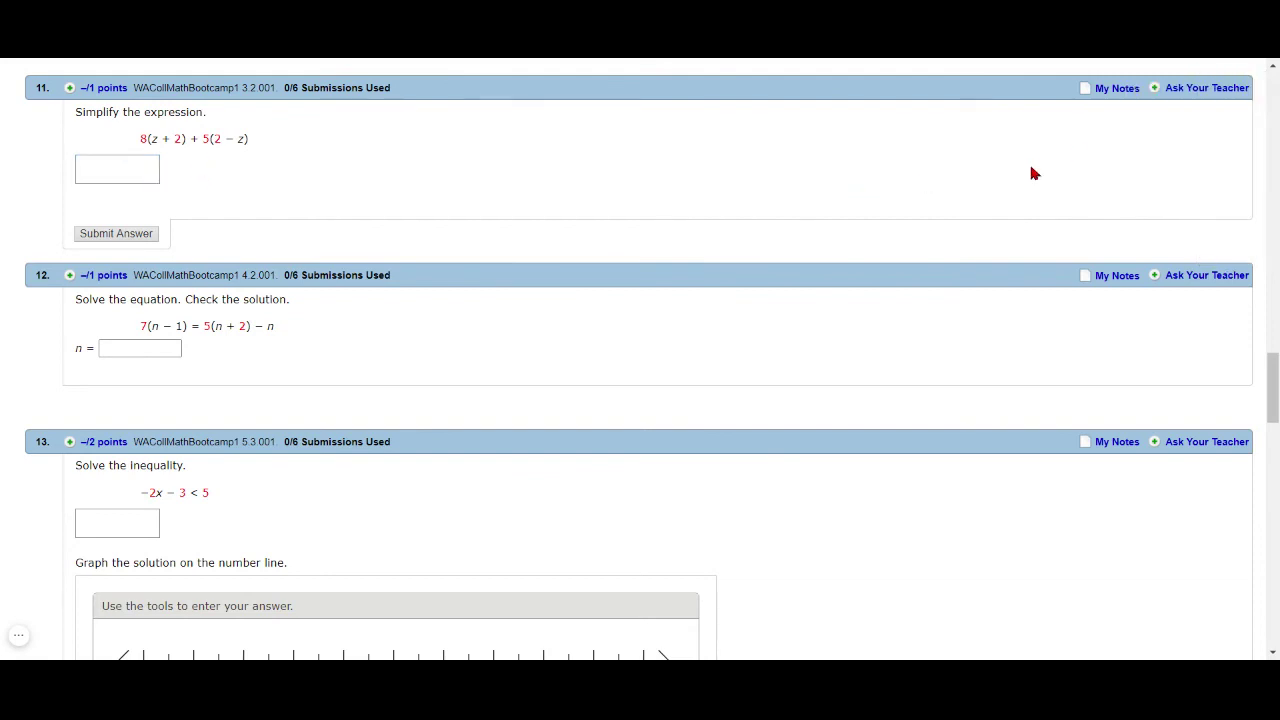
left_click(121, 173)
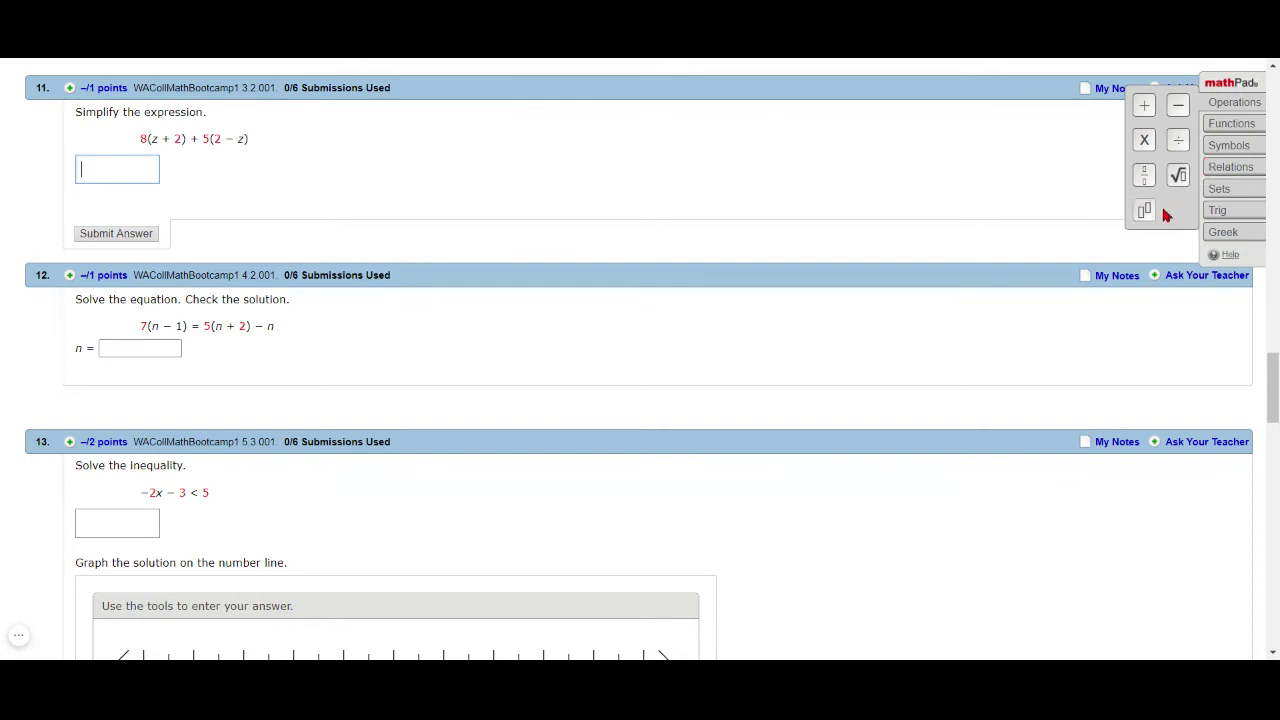
- Examine the mathPad palettes for Functions, Symbols, Relations, Sets, Trig, Greek and Operations
left_click(1227, 128)
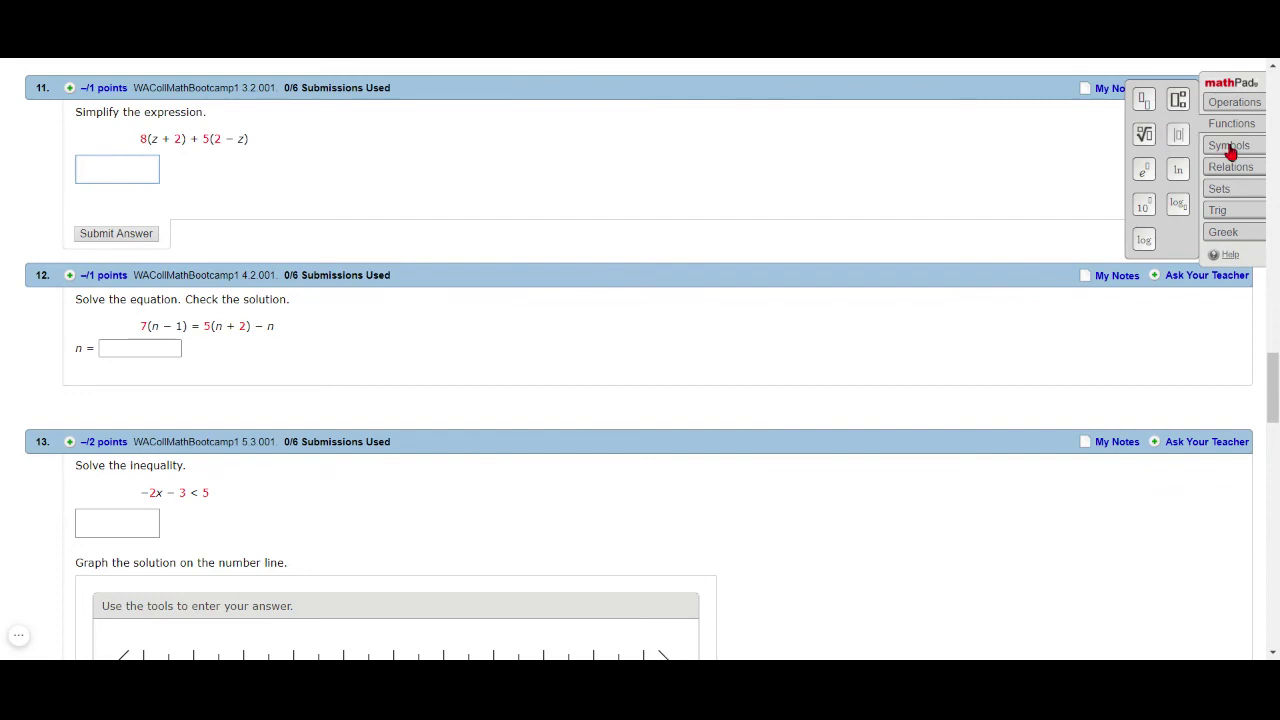
left_click(1233, 150)
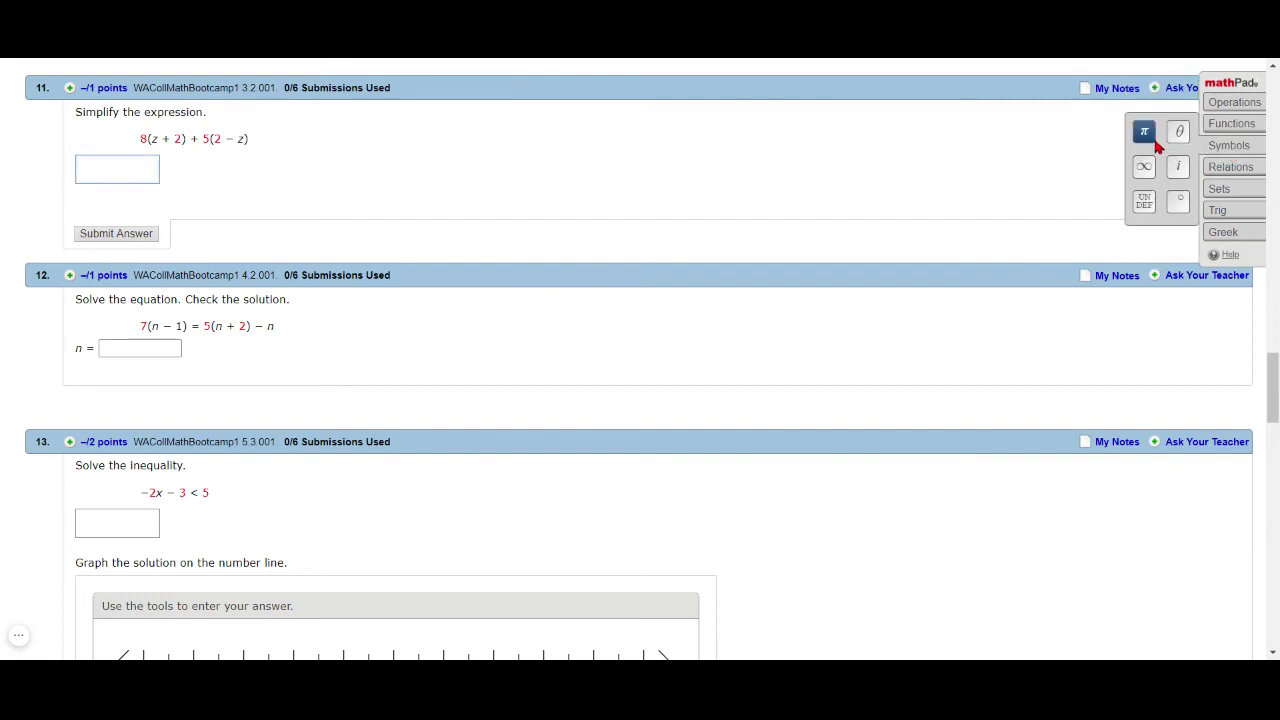
left_click(1221, 172)
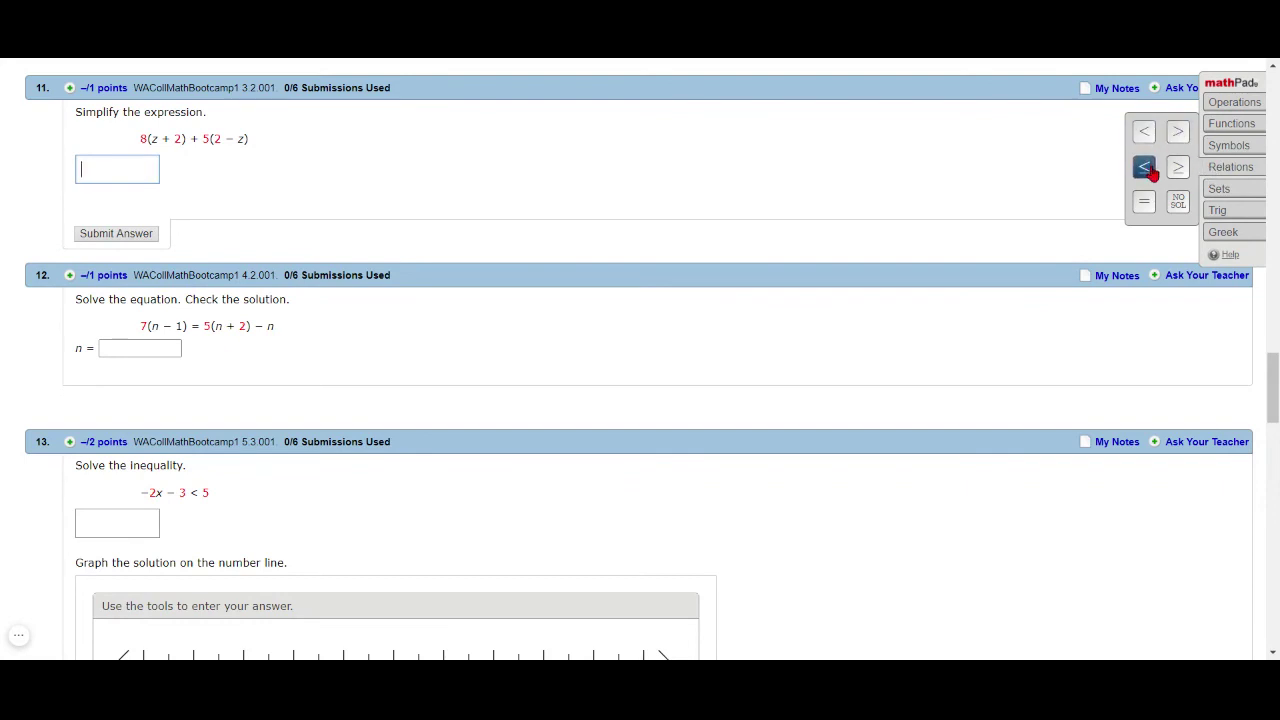
left_click(1219, 191)
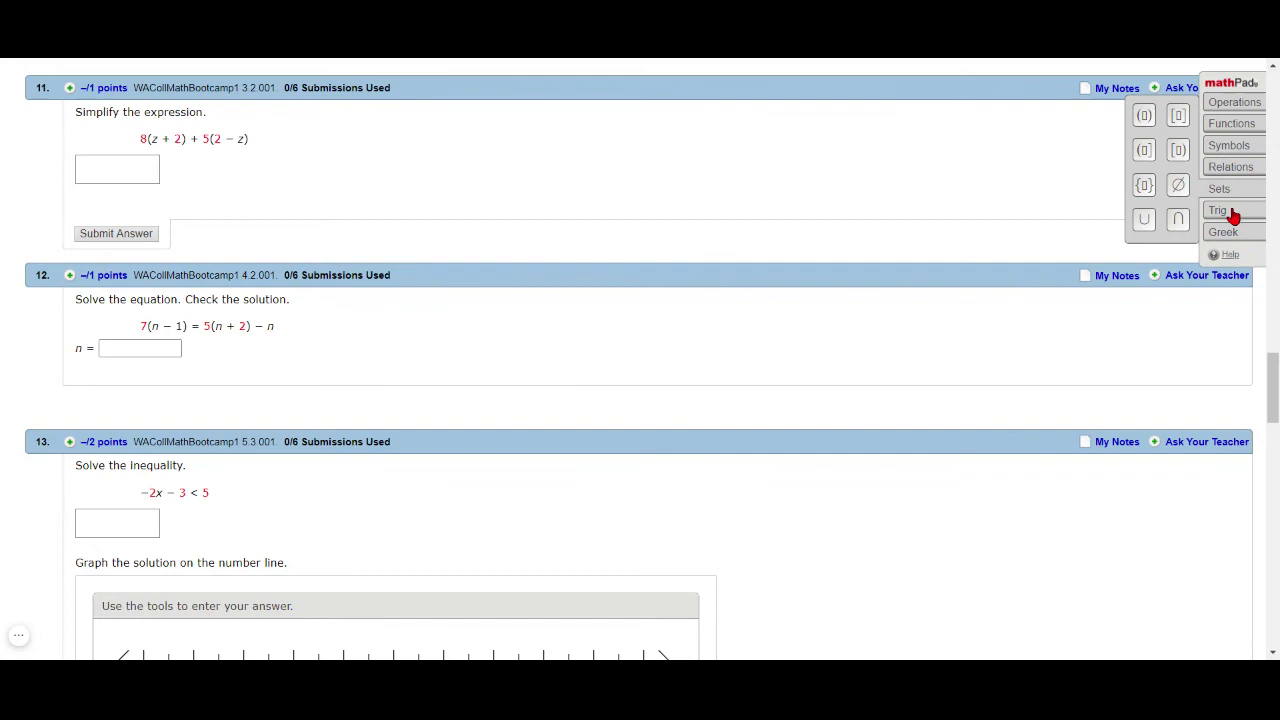
left_click(1232, 212)
left_click(1233, 234)
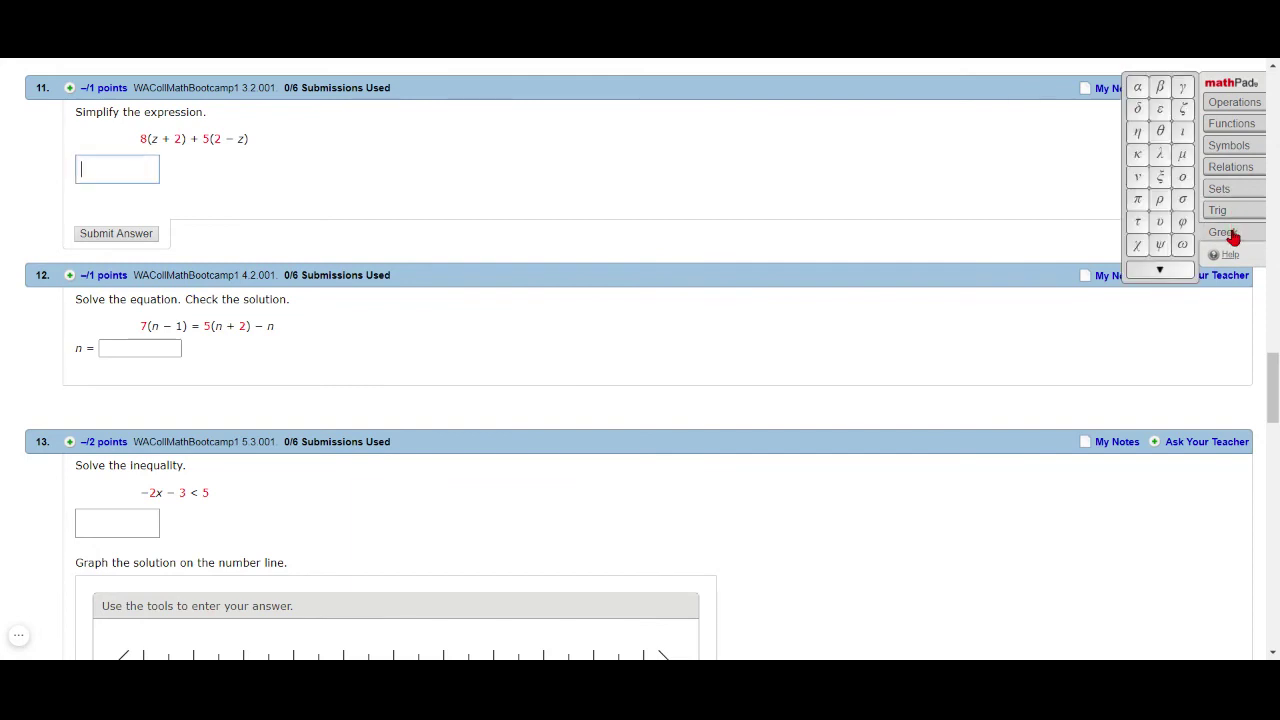
left_click(1229, 105)
left_click(1229, 125)
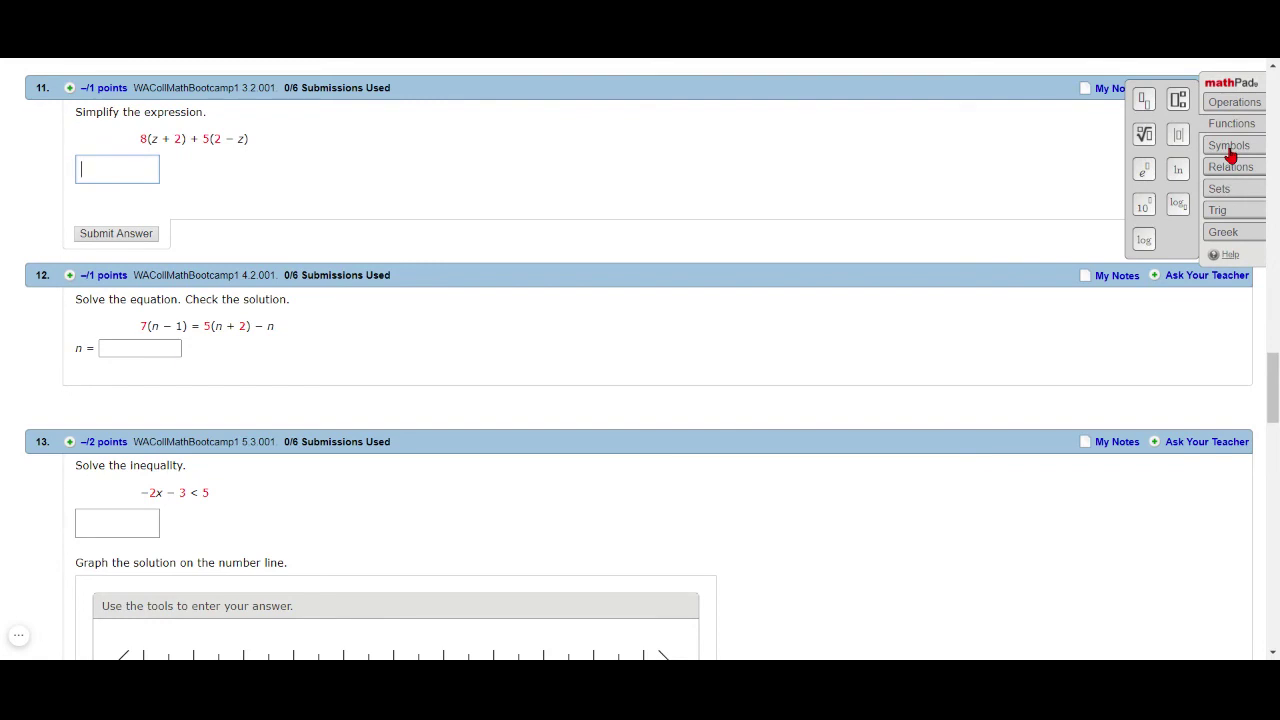
- Return mathPad to its Operations palette
left_click(1229, 103)
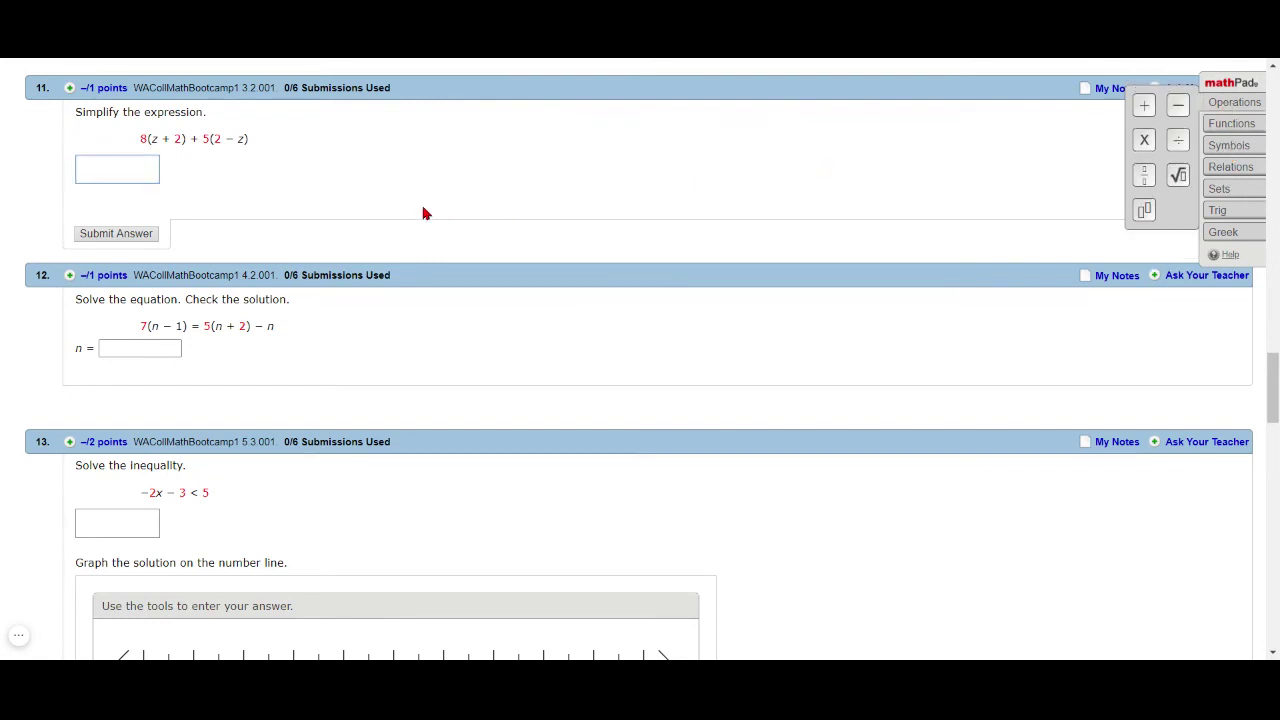
- On question 13's number line, plot an open circle at 2 and shade the ray extending toward positive values
scroll(400, 208, "down", 3)
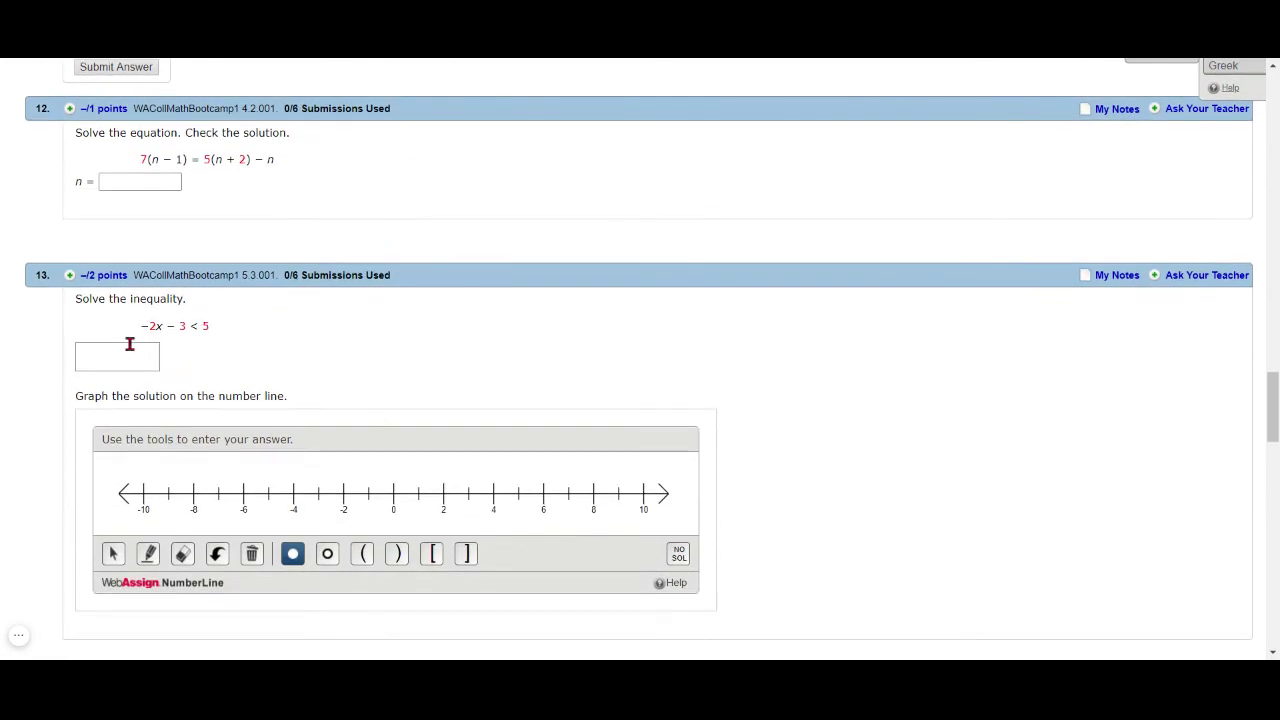
scroll(129, 343, "down", 2)
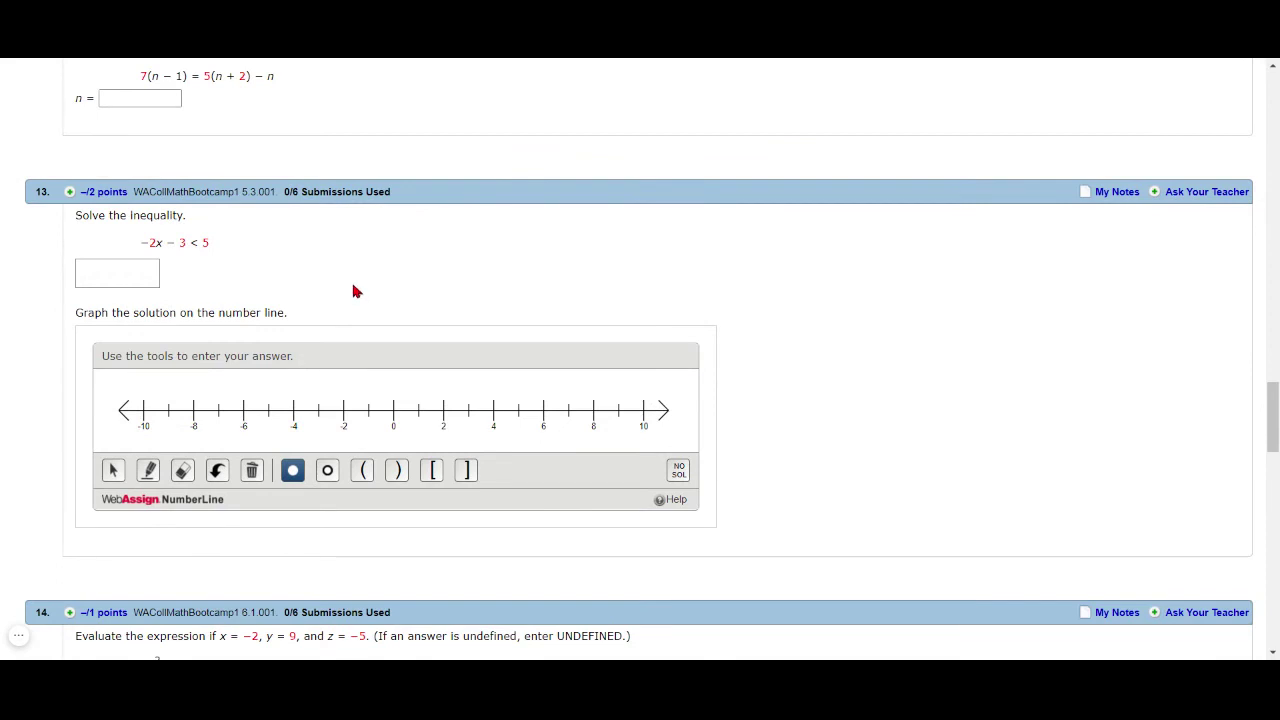
scroll(360, 305, "down", 2)
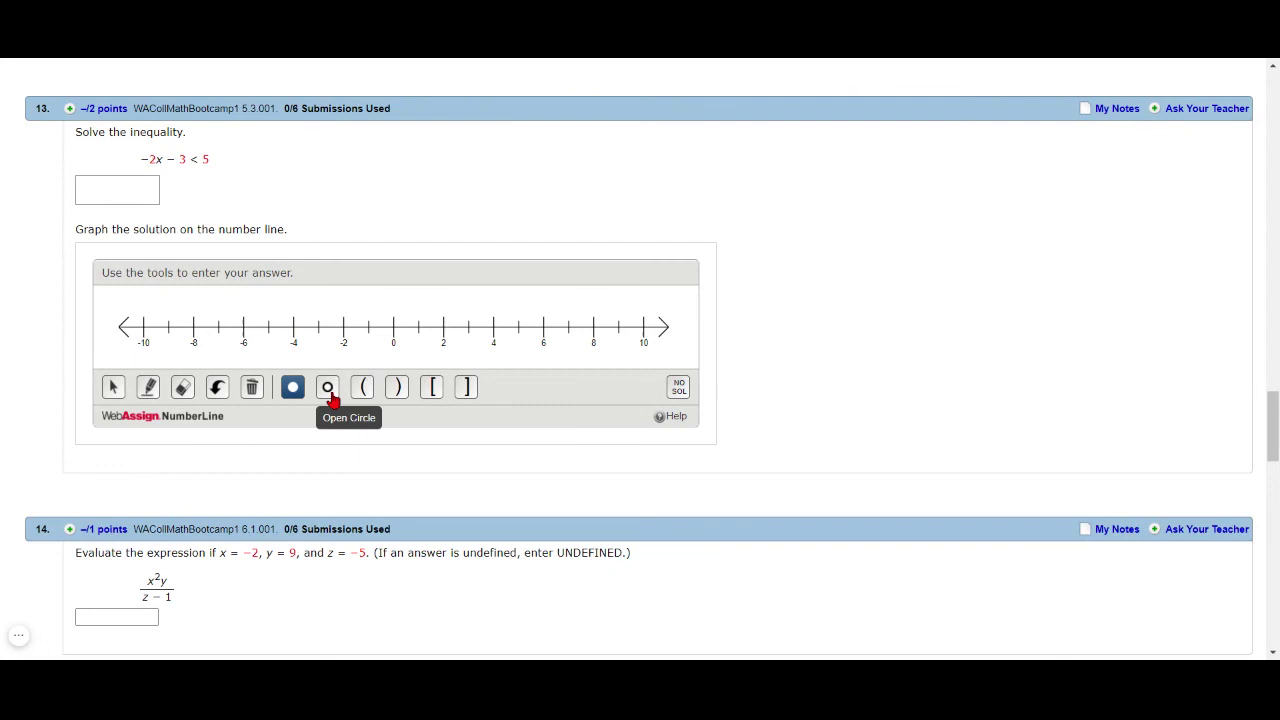
left_click(327, 388)
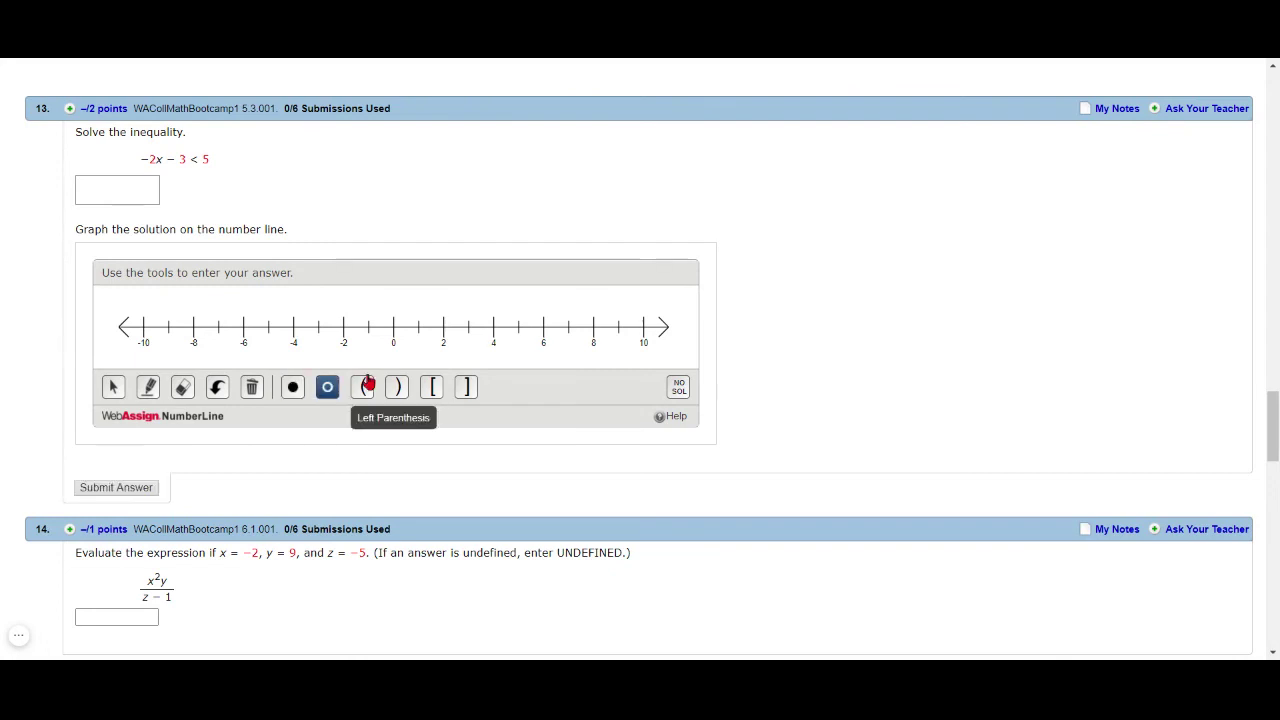
left_click(445, 333)
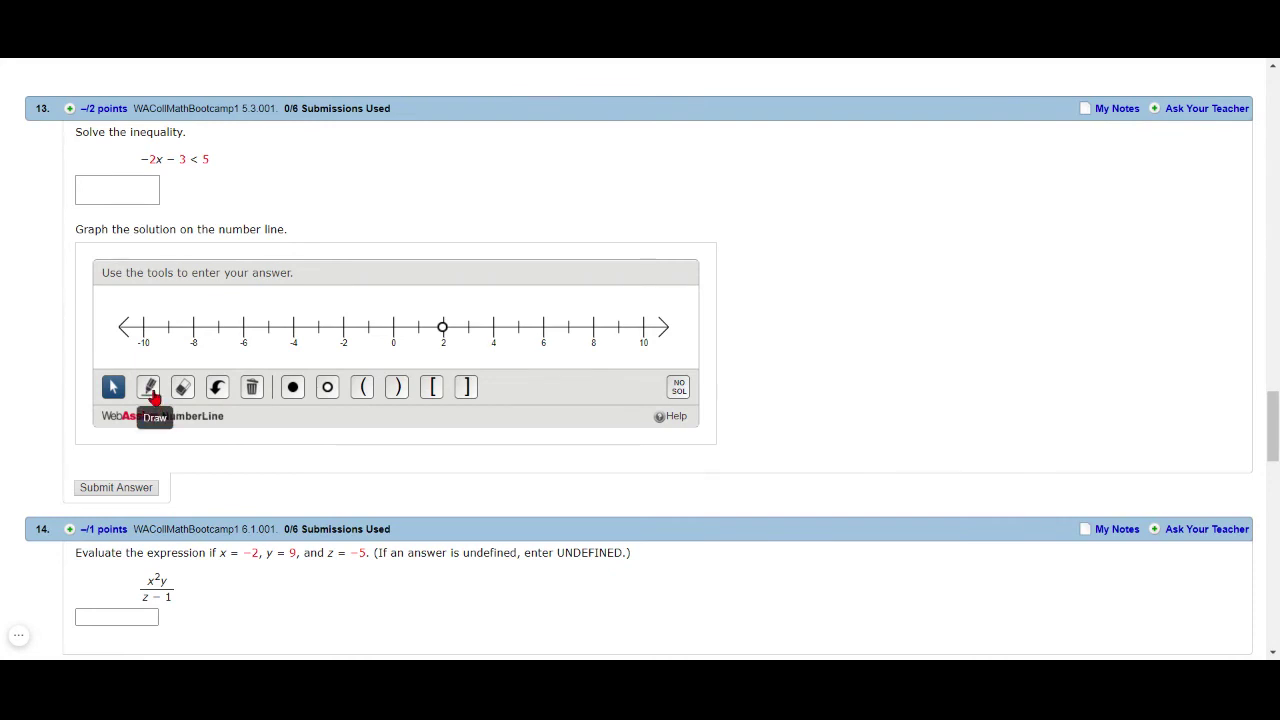
left_click(151, 394)
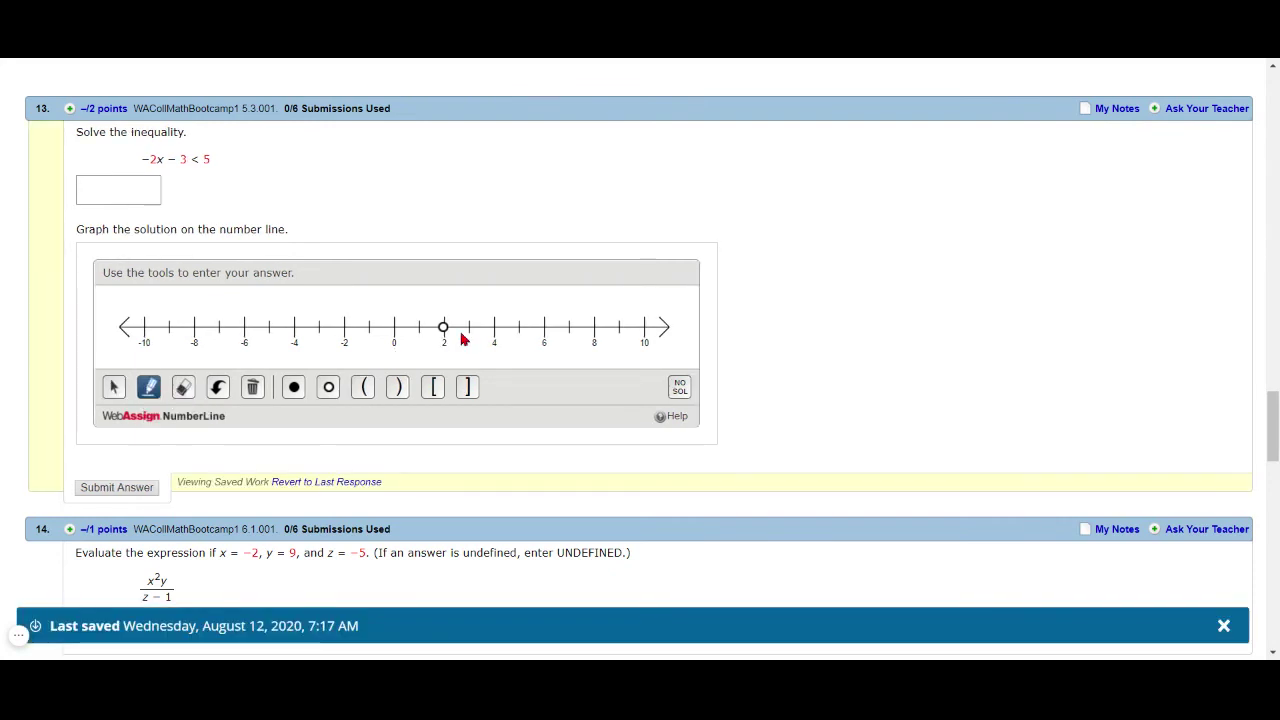
left_click_drag(452, 332, 497, 334)
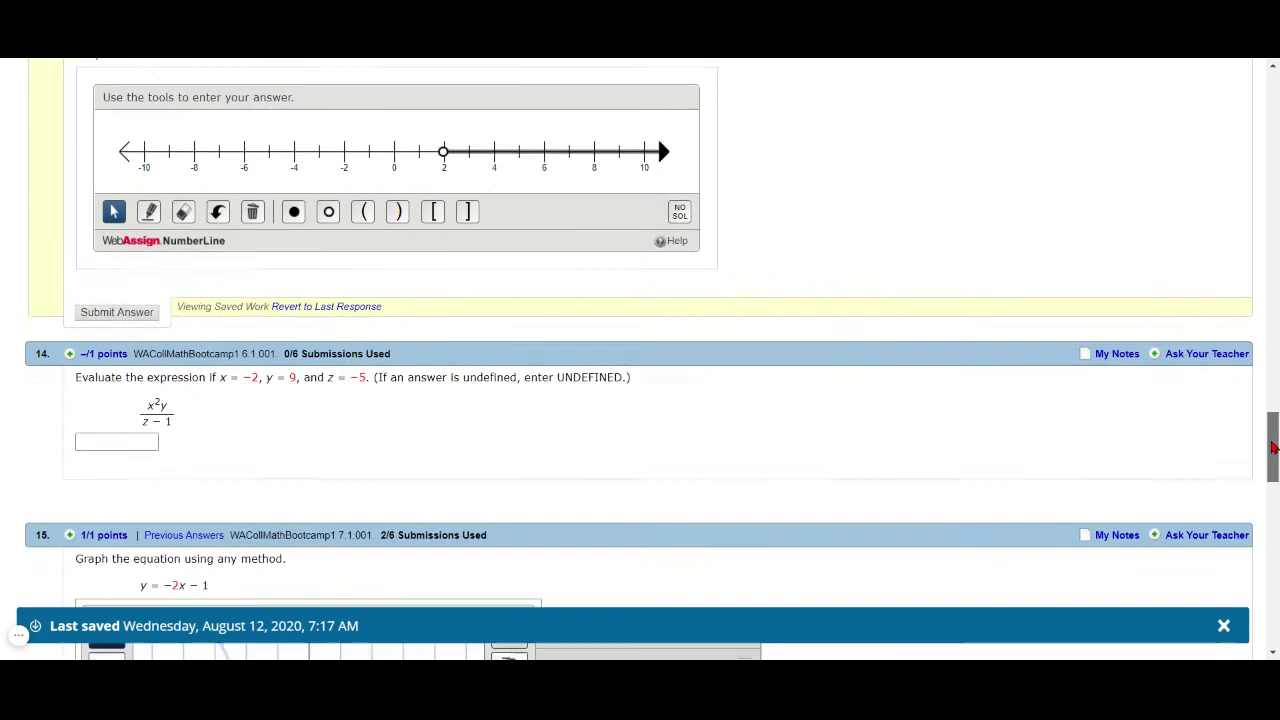
- Clear all objects from the graph of y = −2x − 1 in question 15
left_click_drag(1273, 447, 1273, 561)
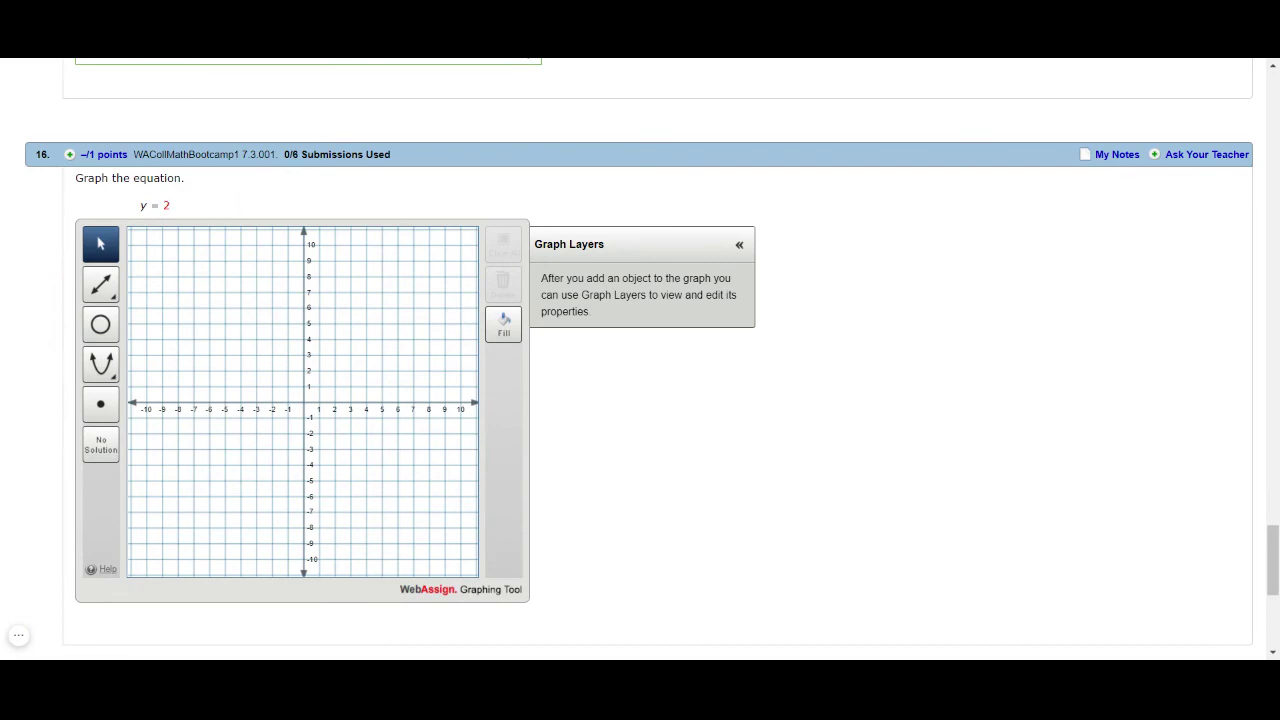
left_click_drag(1274, 541, 1276, 488)
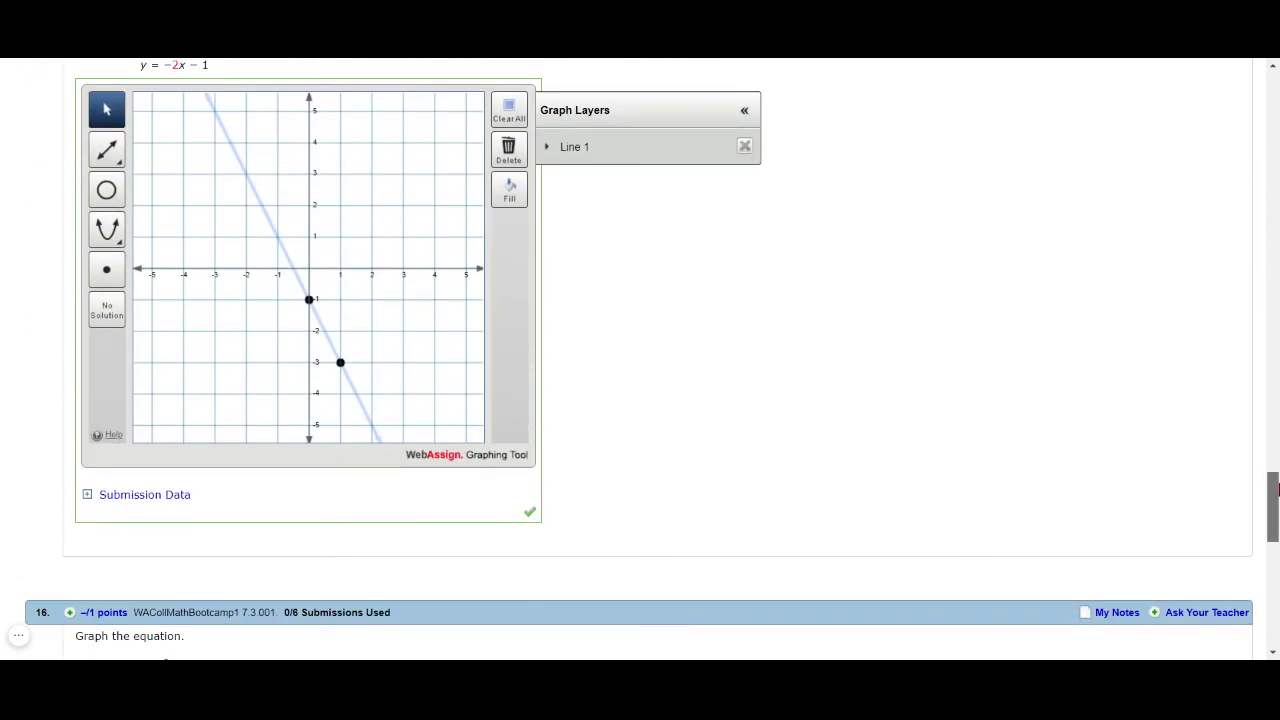
left_click(509, 110)
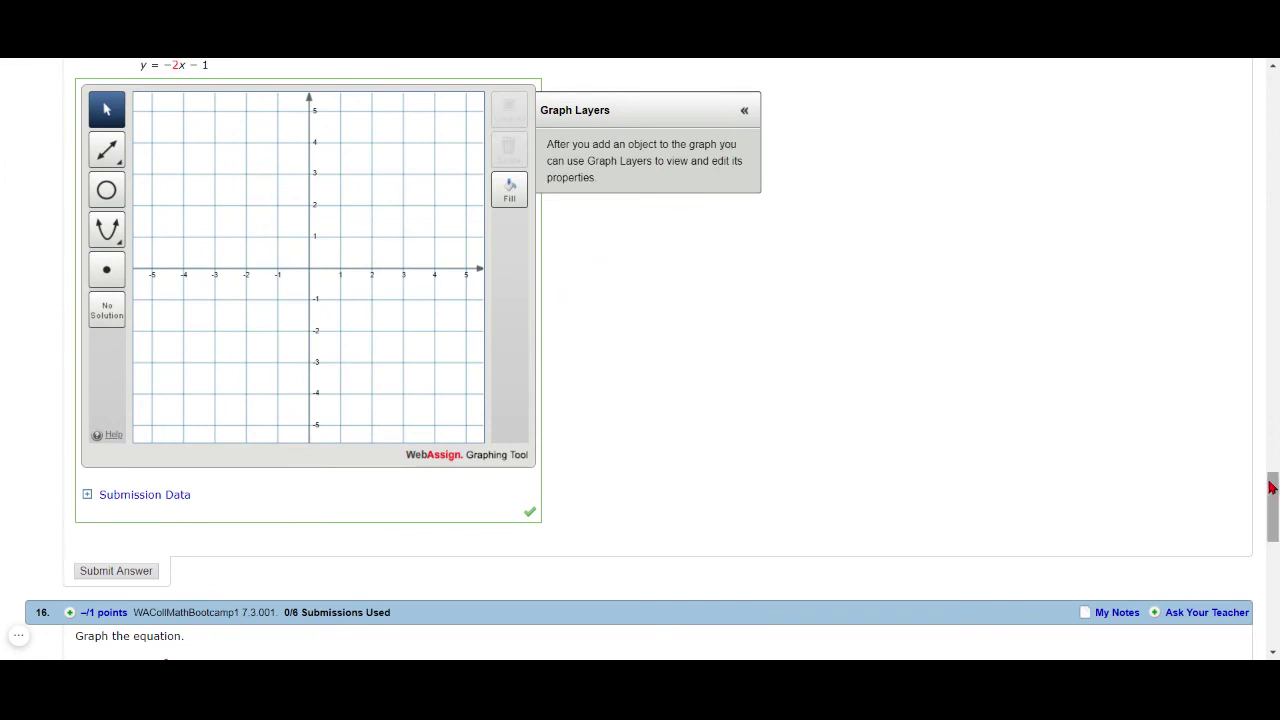
- Draw a double-arrow line on question 15's graph through (0, −1) and about (0.9, −3)
left_click_drag(1271, 486, 1271, 479)
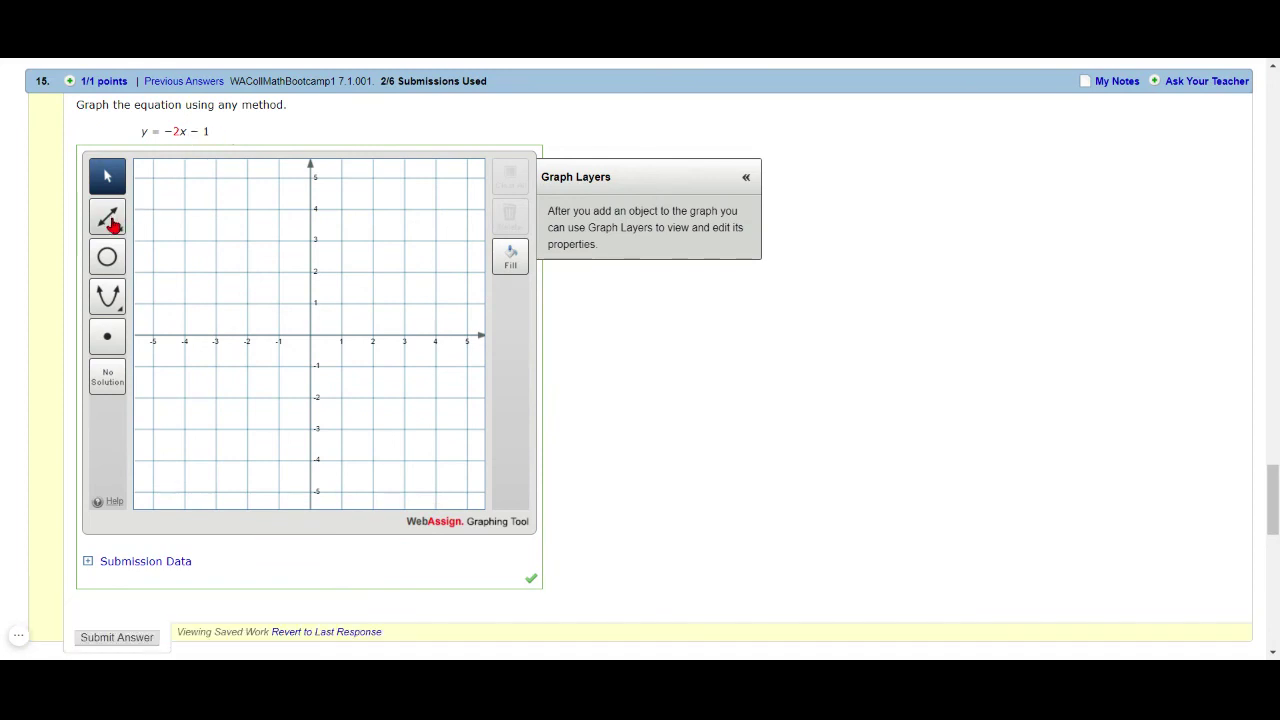
mouse_move(110, 224)
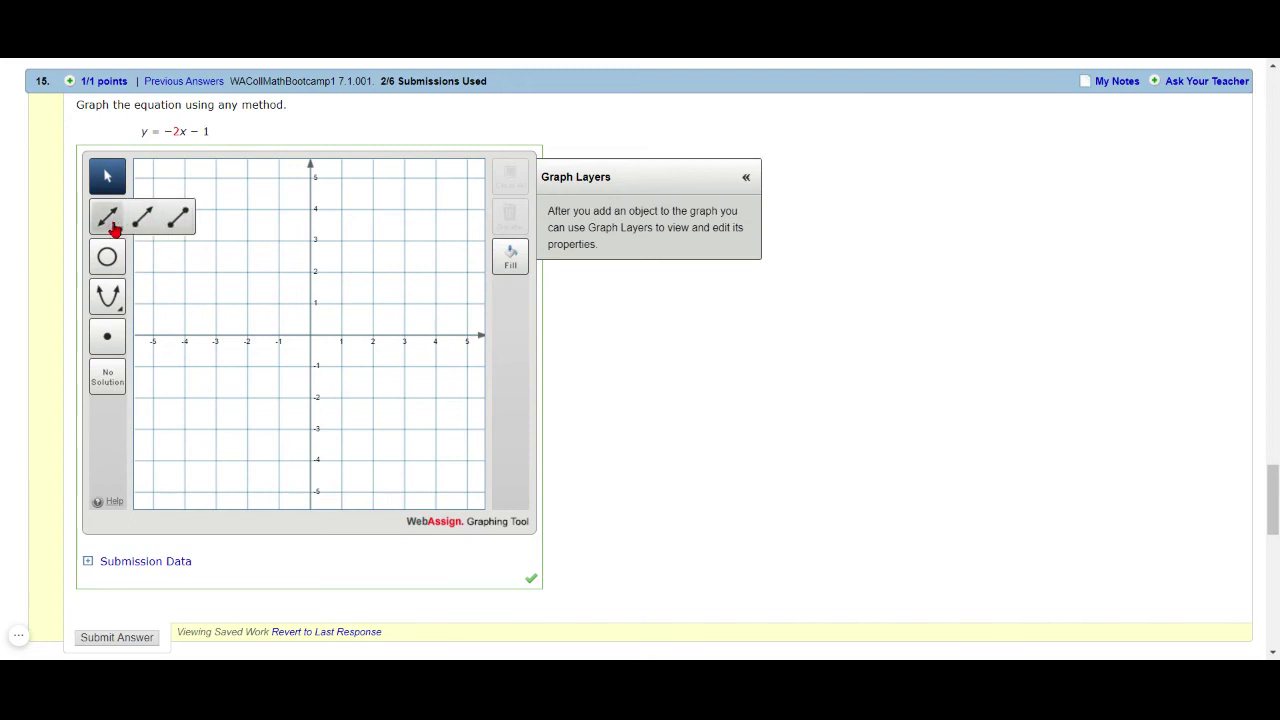
left_click(112, 227)
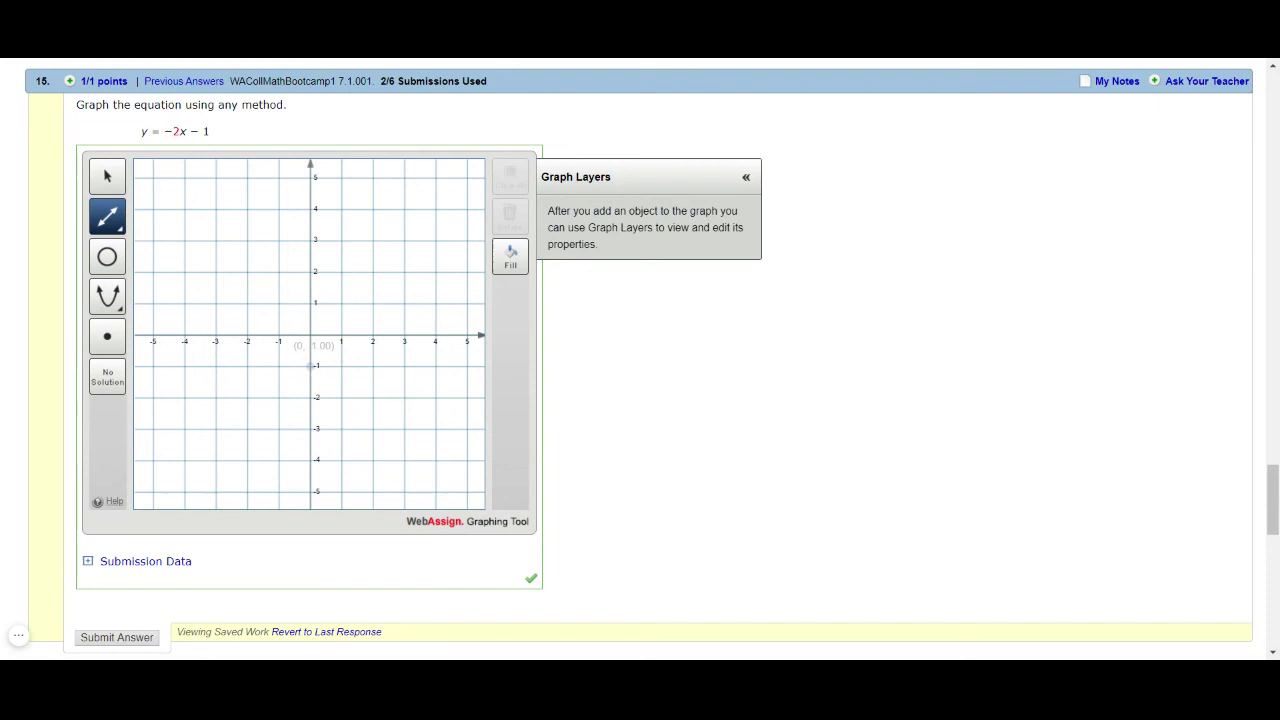
left_click(310, 366)
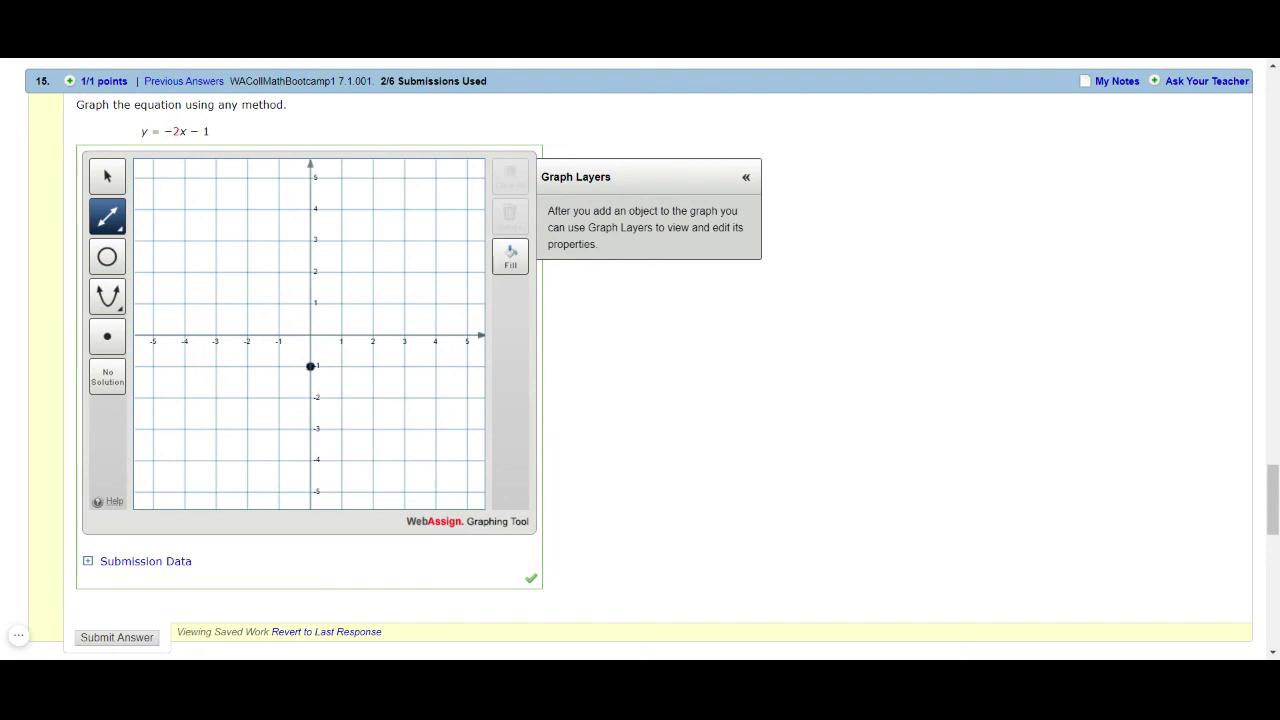
left_click(339, 430)
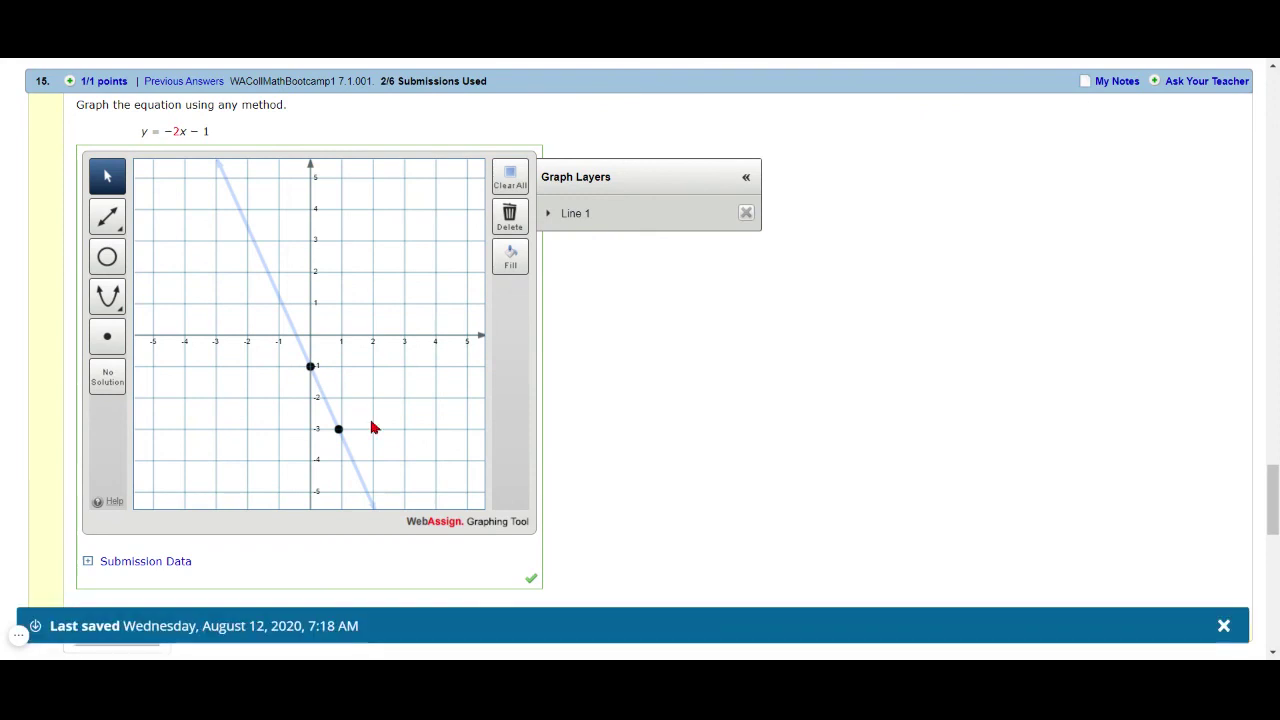
- Expand Line 1 in Graph Layers and set the x-coordinate of its second point P2 to 1
left_click(557, 217)
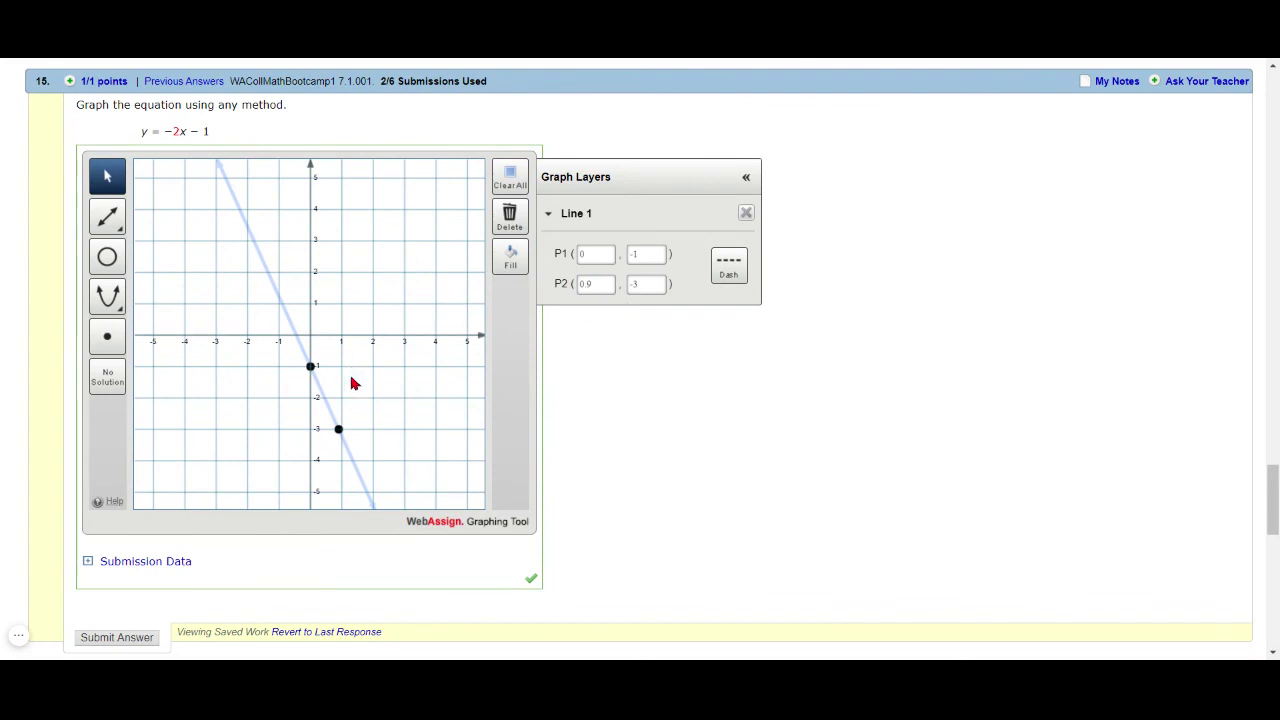
left_click(600, 286)
type("1")
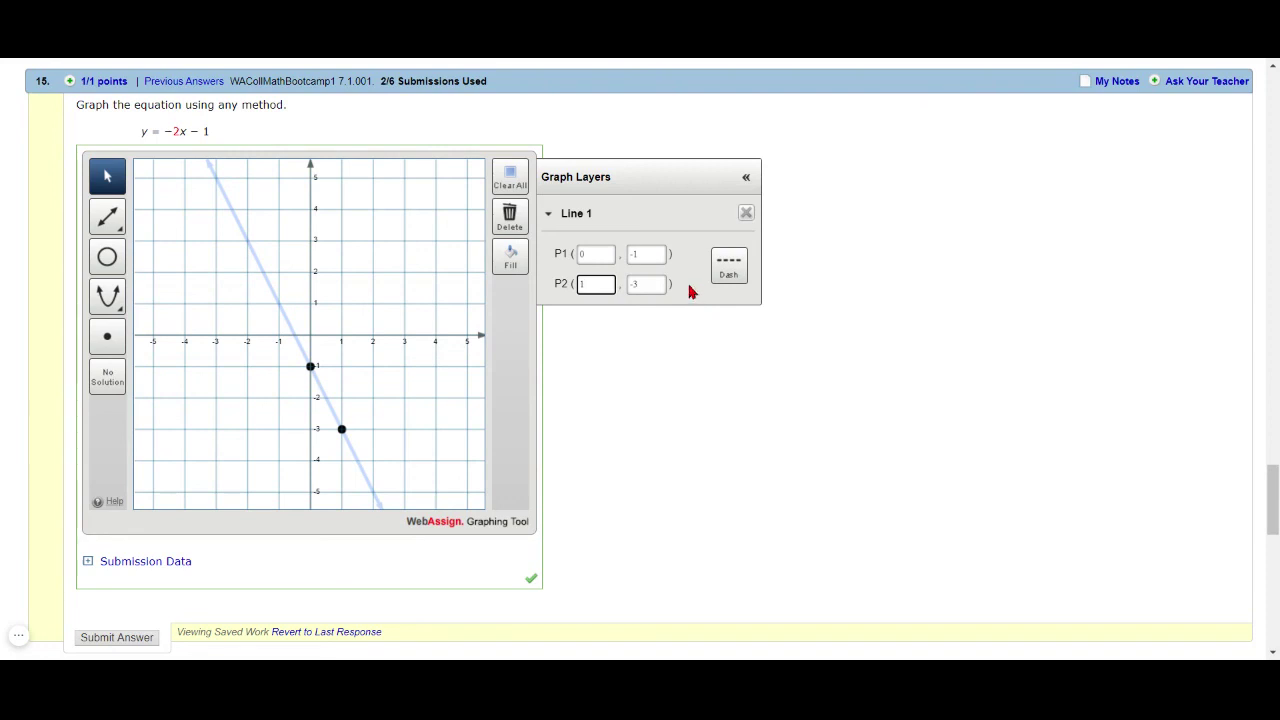
left_click(680, 330)
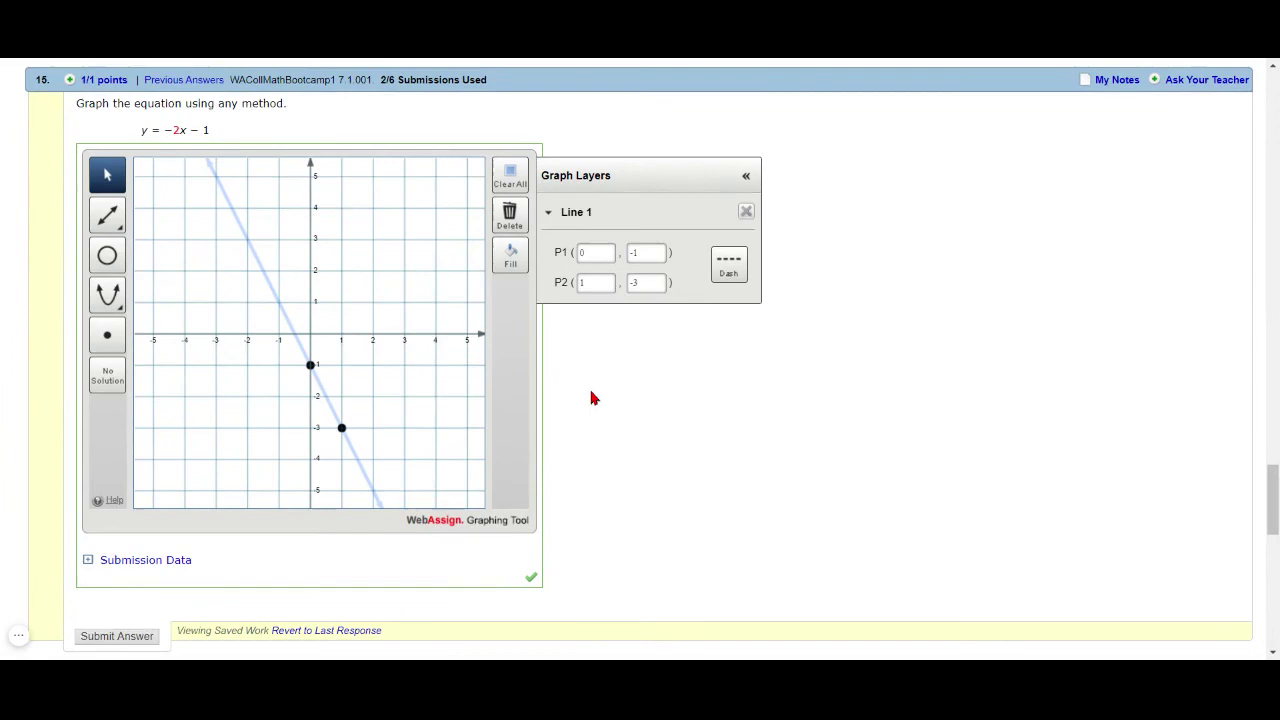
- Look over questions 16 and 17, the Submit Assignment and Save Assignment Progress options, and the Current Score section
scroll(588, 385, "down", 4)
scroll(394, 437, "down", 2)
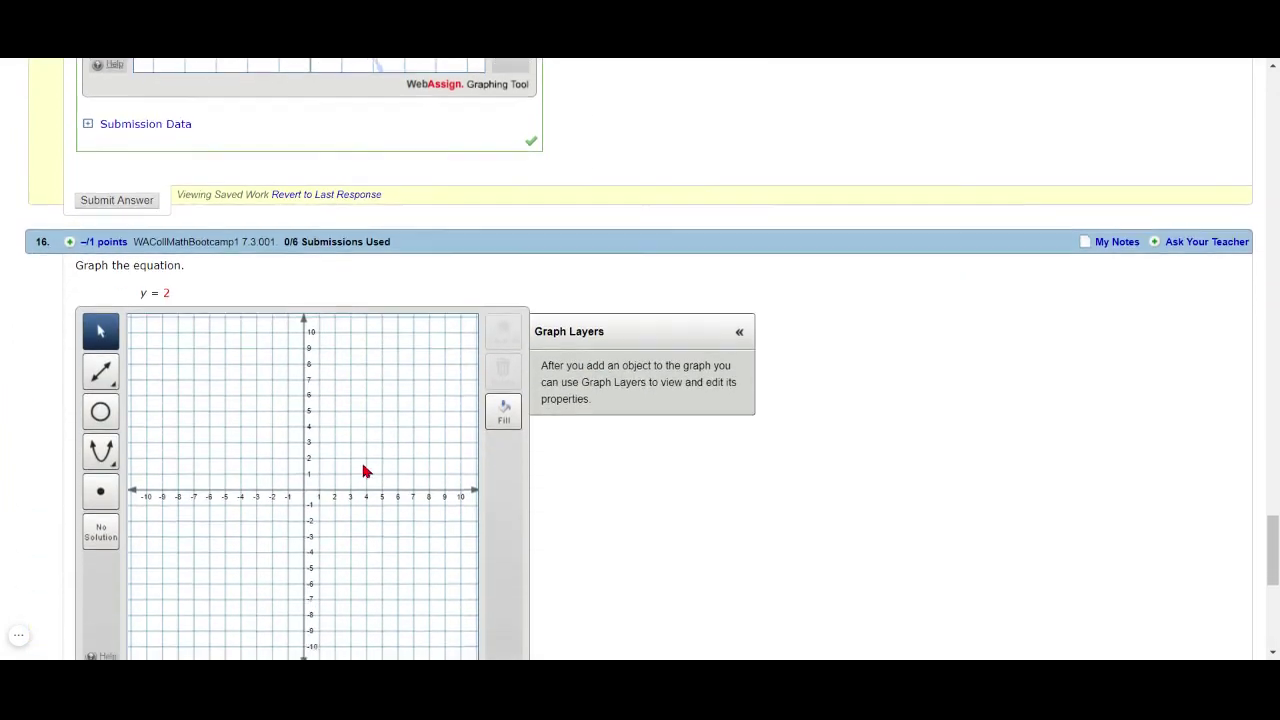
scroll(1272, 543, "down", 4)
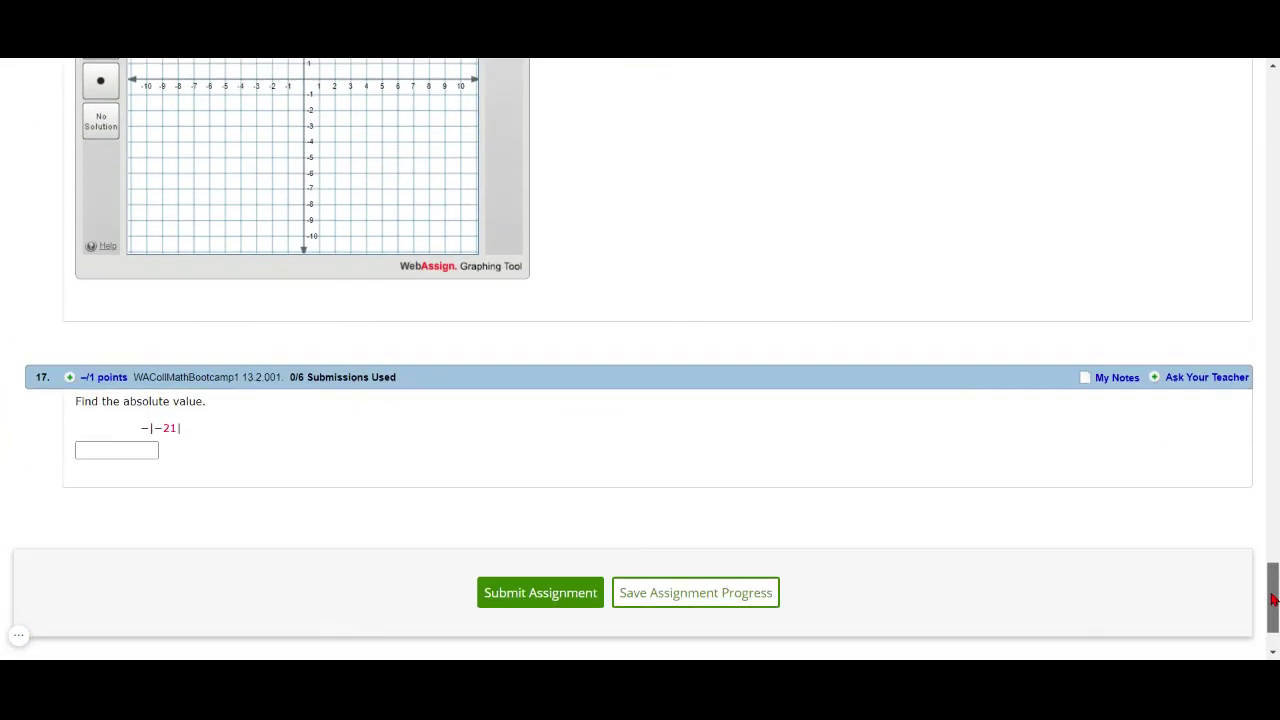
left_click(552, 560)
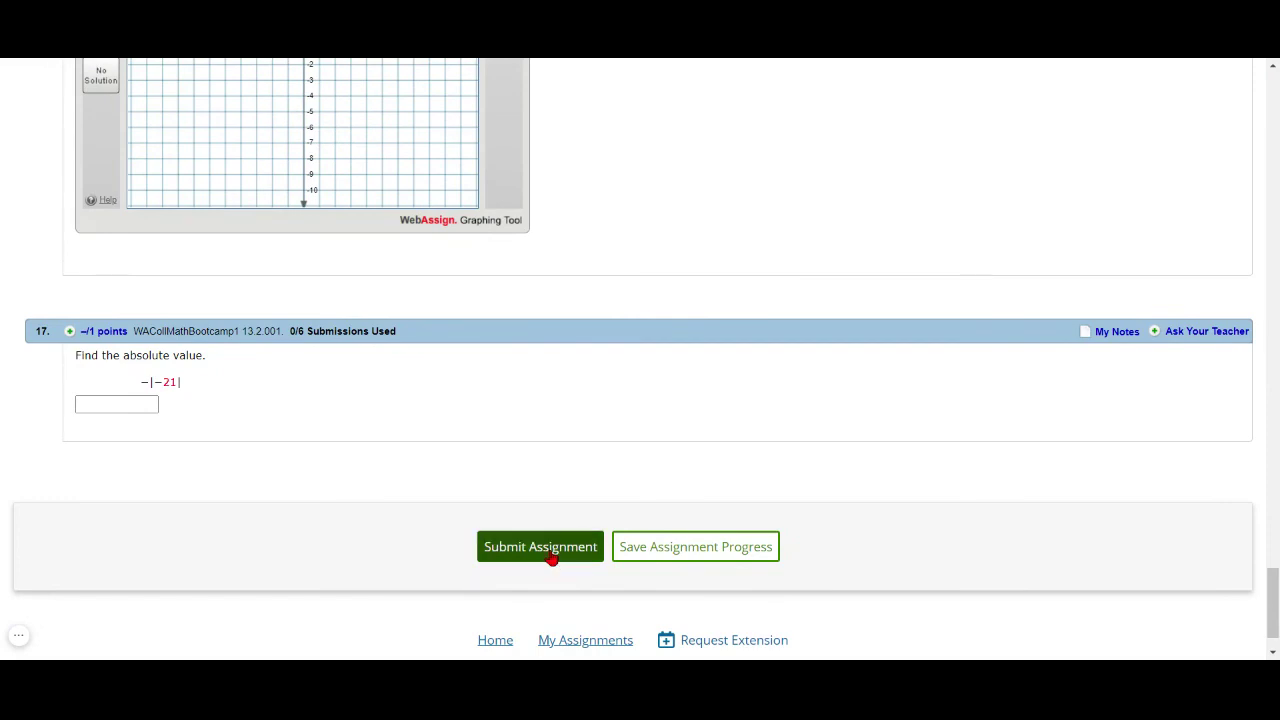
left_click_drag(1274, 600, 1274, 110)
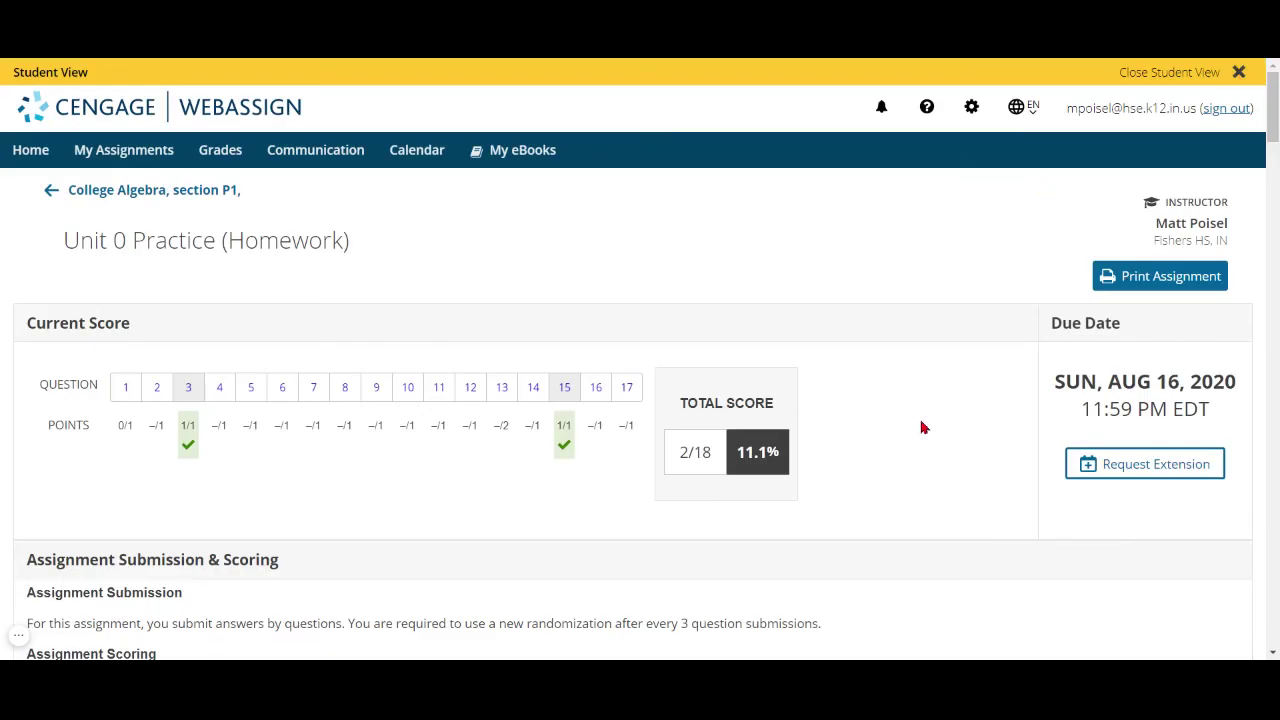